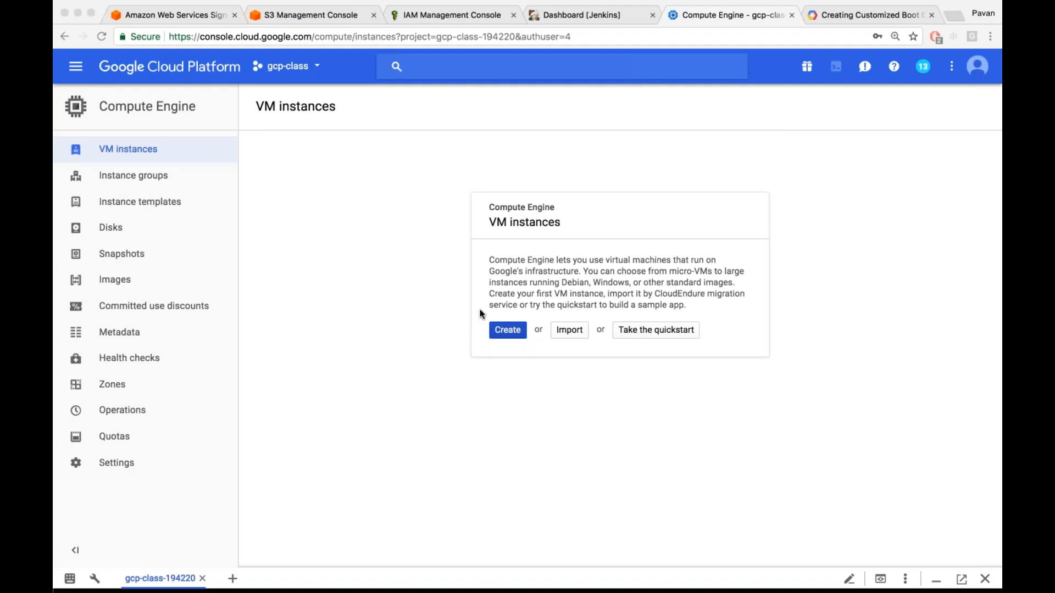
Create the VM instance instance-1 in zone us-east1-b with a 10 GB Debian boot disk and full access to all Cloud APIs
{"action": "left_click", "coordinate": [502, 330]}
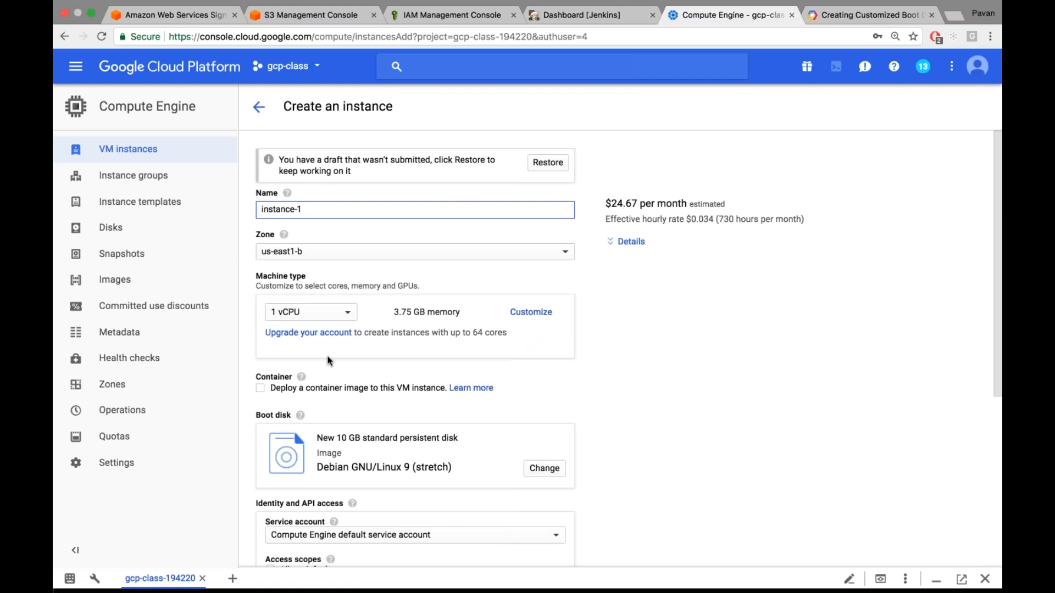
{"action": "scroll", "coordinate": [391, 434], "scroll_direction": "down", "scroll_amount": 2}
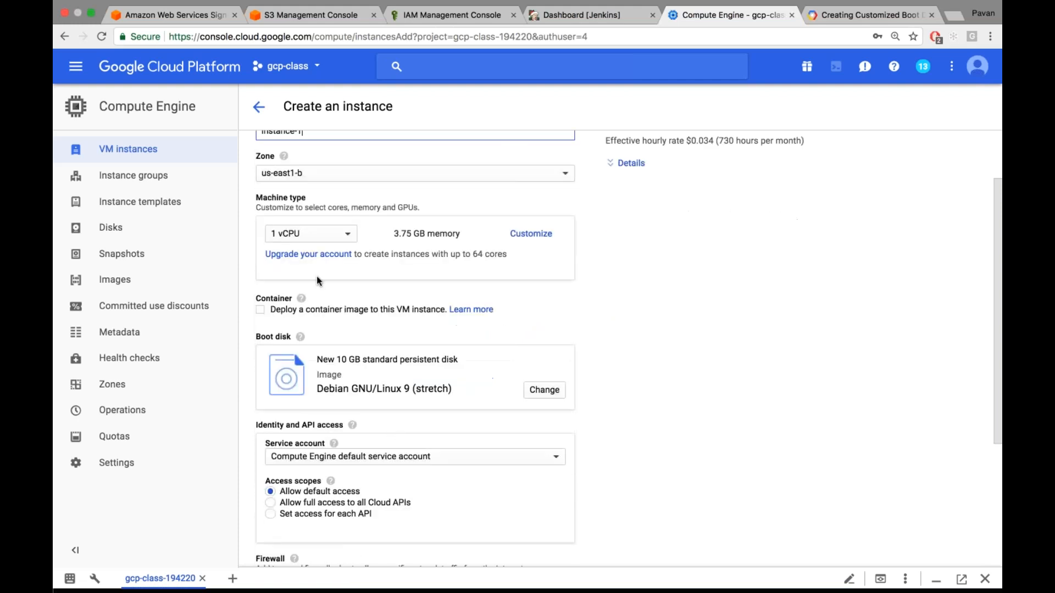
{"action": "scroll", "coordinate": [386, 423], "scroll_direction": "down", "scroll_amount": 4}
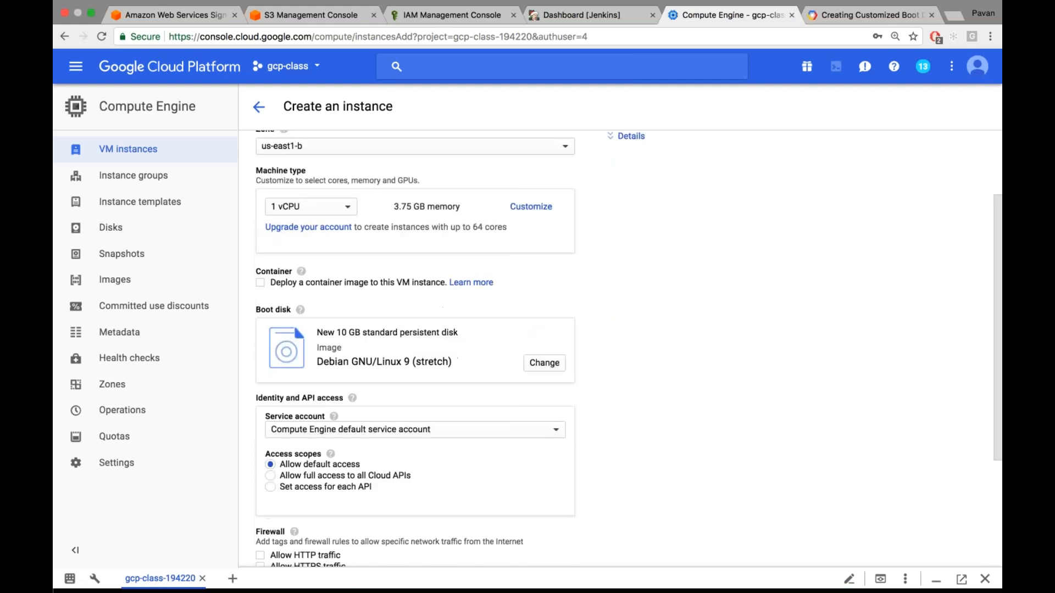
{"action": "left_click", "coordinate": [270, 335]}
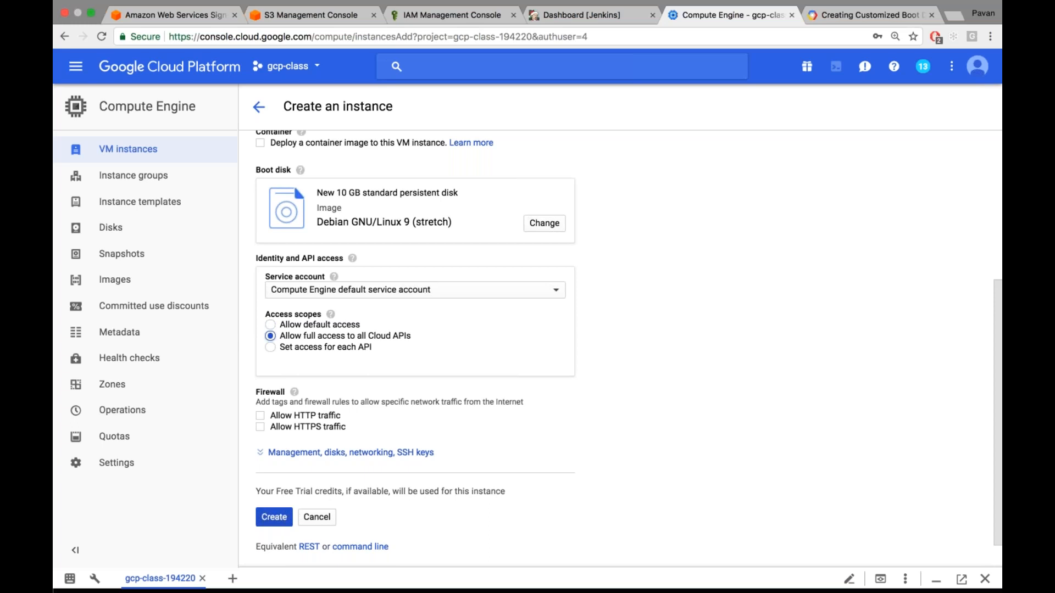
{"action": "scroll", "coordinate": [313, 350], "scroll_direction": "up", "scroll_amount": 3}
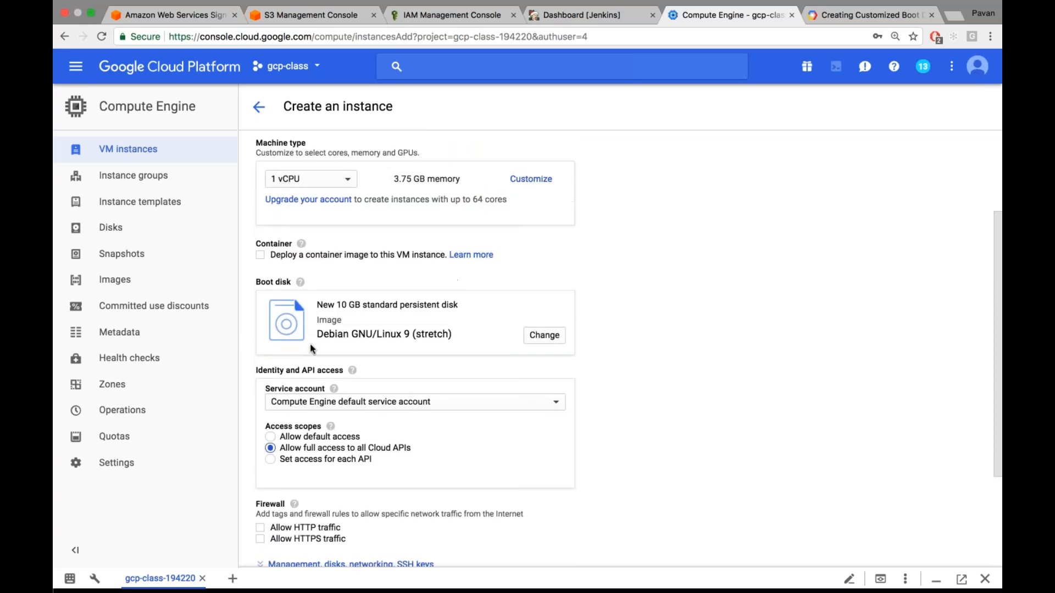
{"action": "scroll", "coordinate": [330, 330], "scroll_direction": "up", "scroll_amount": 3}
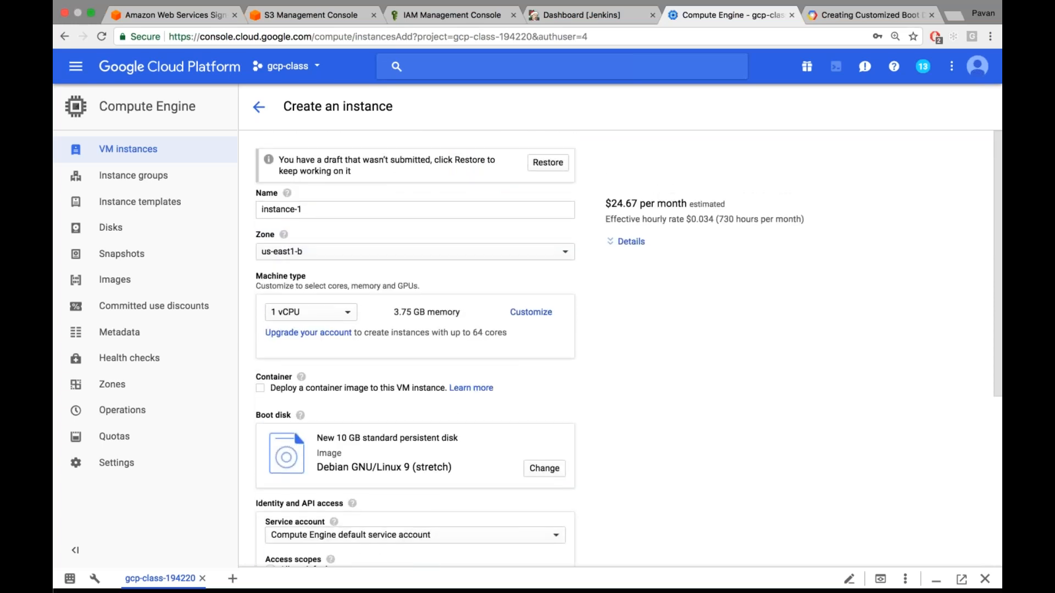
{"action": "scroll", "coordinate": [472, 387], "scroll_direction": "down", "scroll_amount": 5}
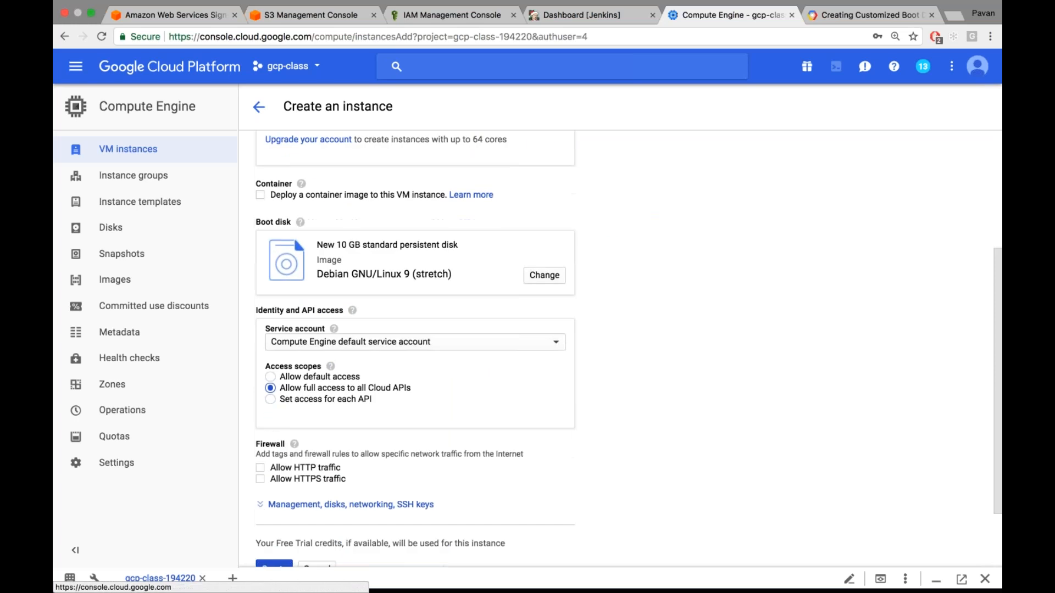
{"action": "left_click", "coordinate": [274, 480]}
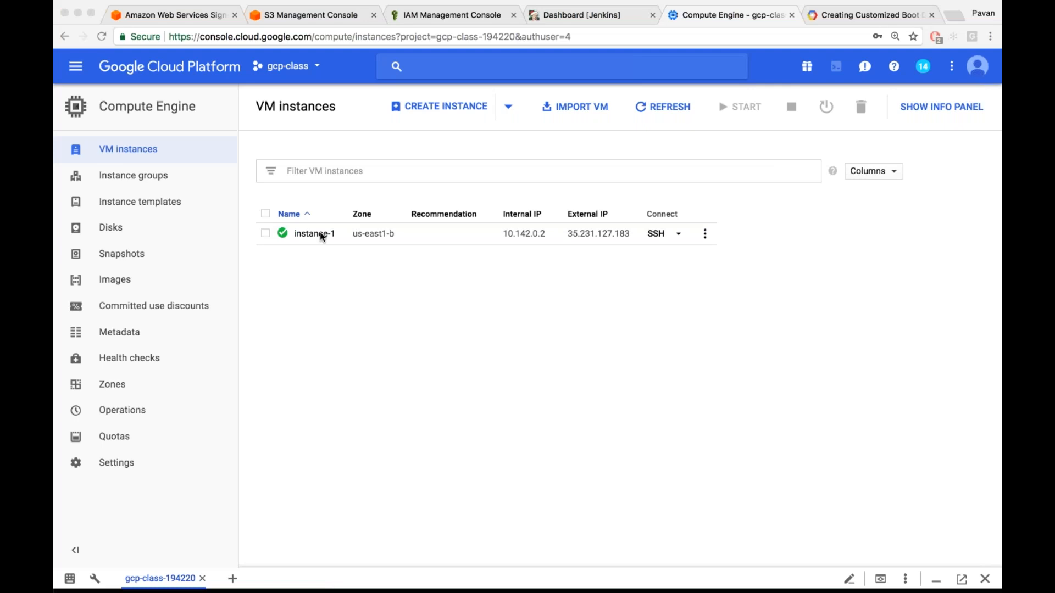
Examine the Disks list for instance-1's boot disk, including its type, size, zone and the instance using it
{"action": "left_click", "coordinate": [311, 297]}
{"action": "scroll", "coordinate": [308, 293], "scroll_direction": "up", "scroll_amount": 3}
{"action": "scroll", "coordinate": [154, 166], "scroll_direction": "down", "scroll_amount": 3}
{"action": "left_click", "coordinate": [125, 228]}
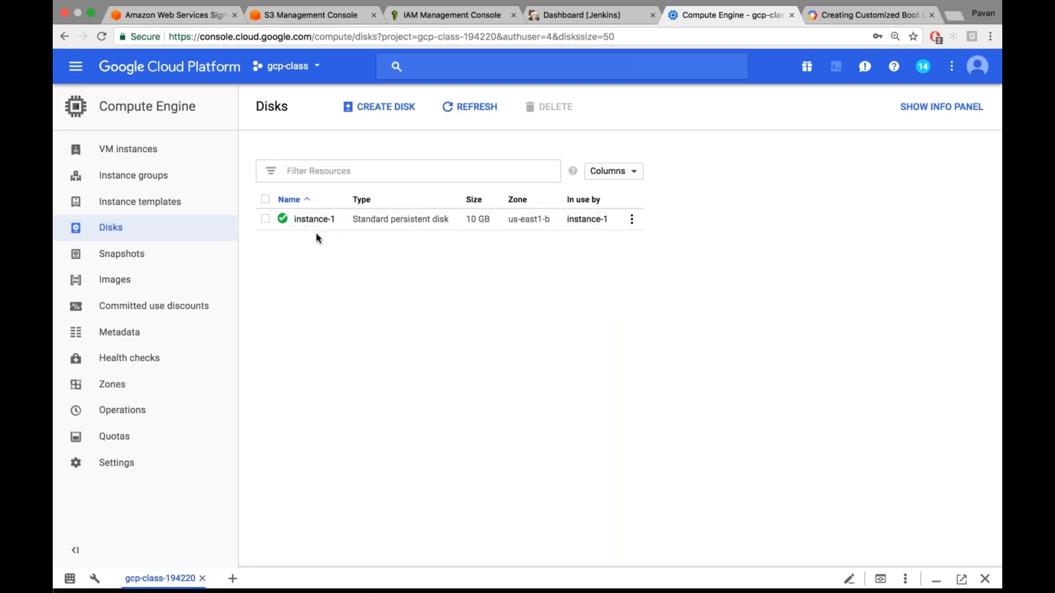
{"action": "scroll", "coordinate": [310, 219], "scroll_direction": "up", "scroll_amount": 5}
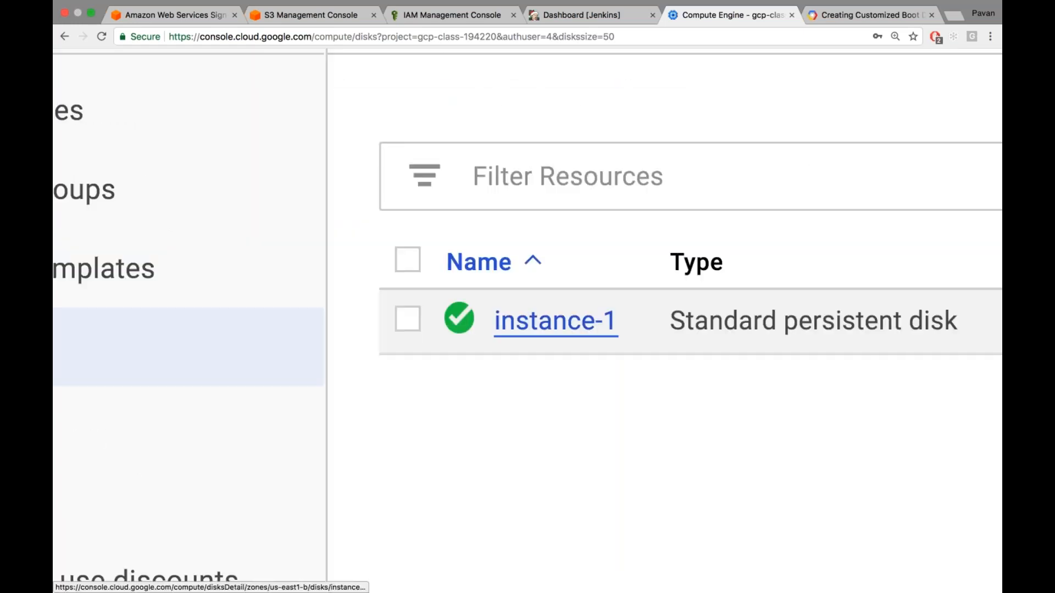
{"action": "scroll", "coordinate": [503, 326], "scroll_direction": "down", "scroll_amount": 5}
{"action": "scroll", "coordinate": [587, 221], "scroll_direction": "up", "scroll_amount": 5}
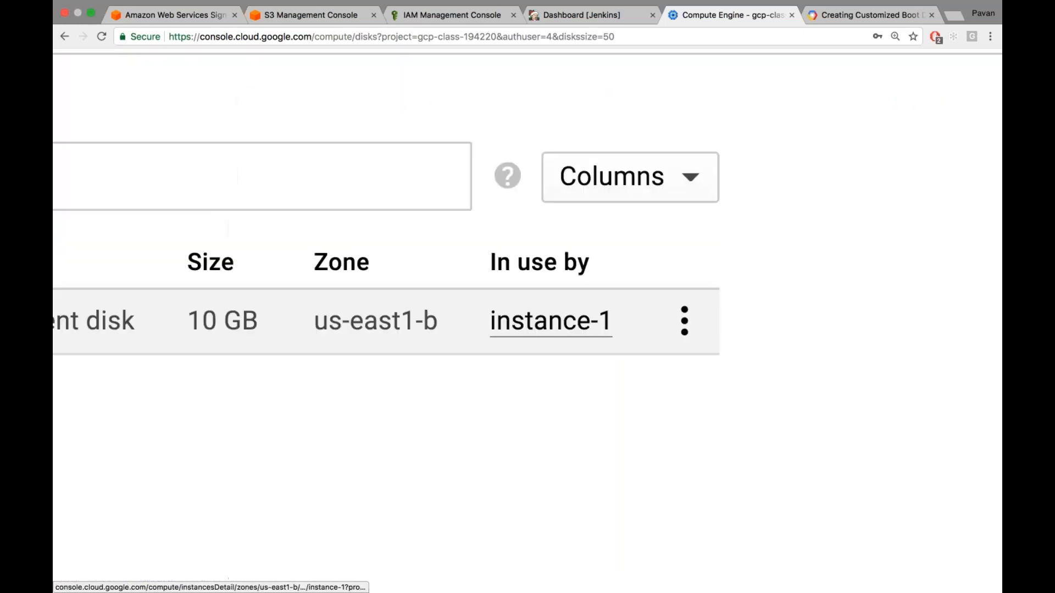
{"action": "scroll", "coordinate": [551, 326], "scroll_direction": "down", "scroll_amount": 5}
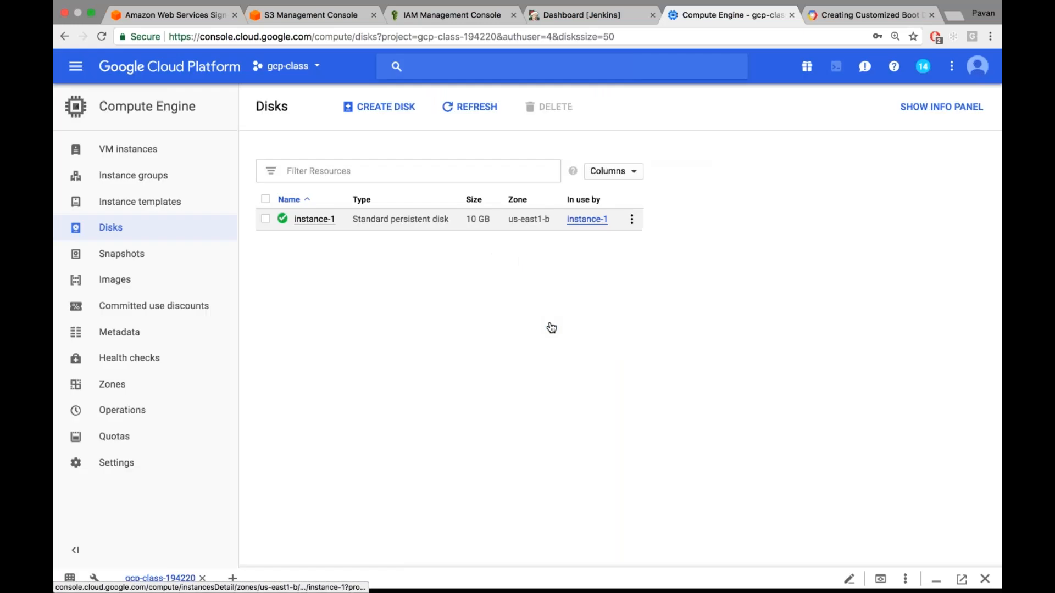
Delete the VM instance instance-1 together with its boot disk
{"action": "left_click", "coordinate": [146, 154]}
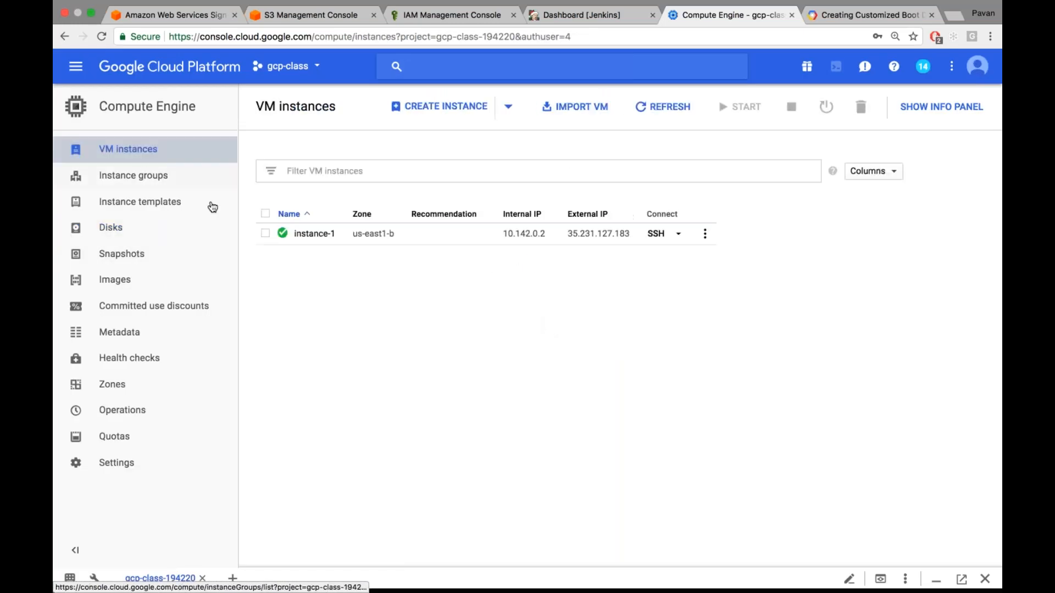
{"action": "left_click", "coordinate": [265, 233]}
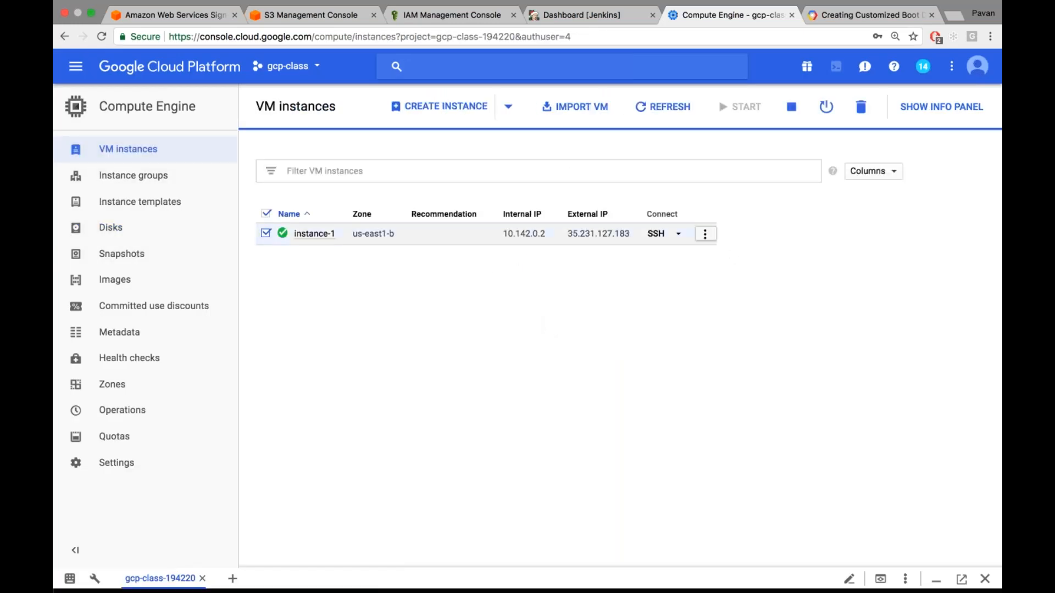
{"action": "left_click", "coordinate": [706, 234]}
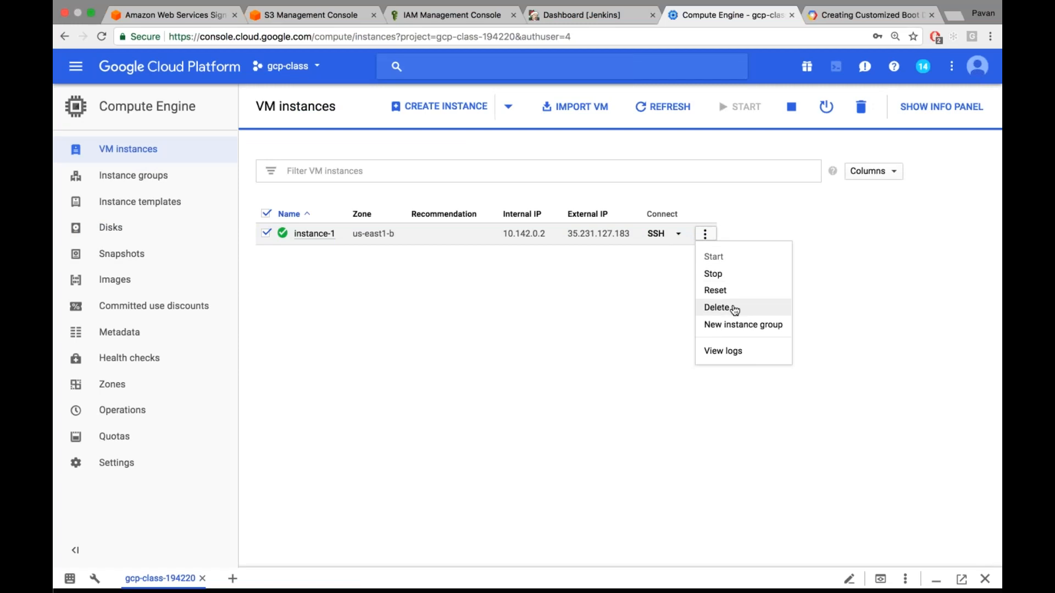
{"action": "left_click", "coordinate": [734, 307]}
{"action": "left_click", "coordinate": [703, 357]}
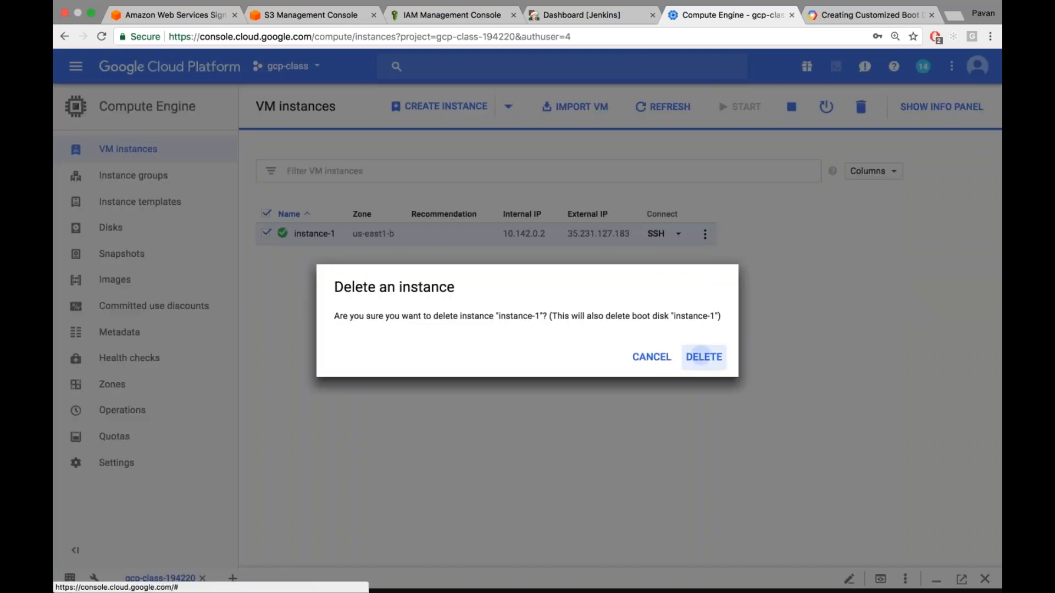
Refresh the VM instances list and check the Disks list to see whether instance-1 and its boot disk are gone
{"action": "left_click", "coordinate": [111, 227]}
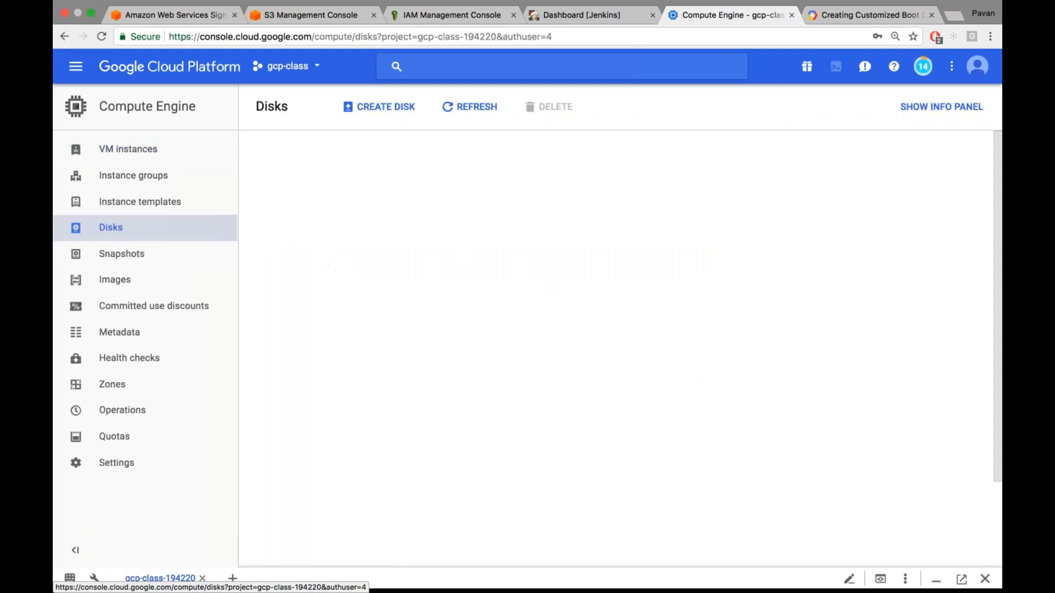
{"action": "left_click", "coordinate": [135, 151]}
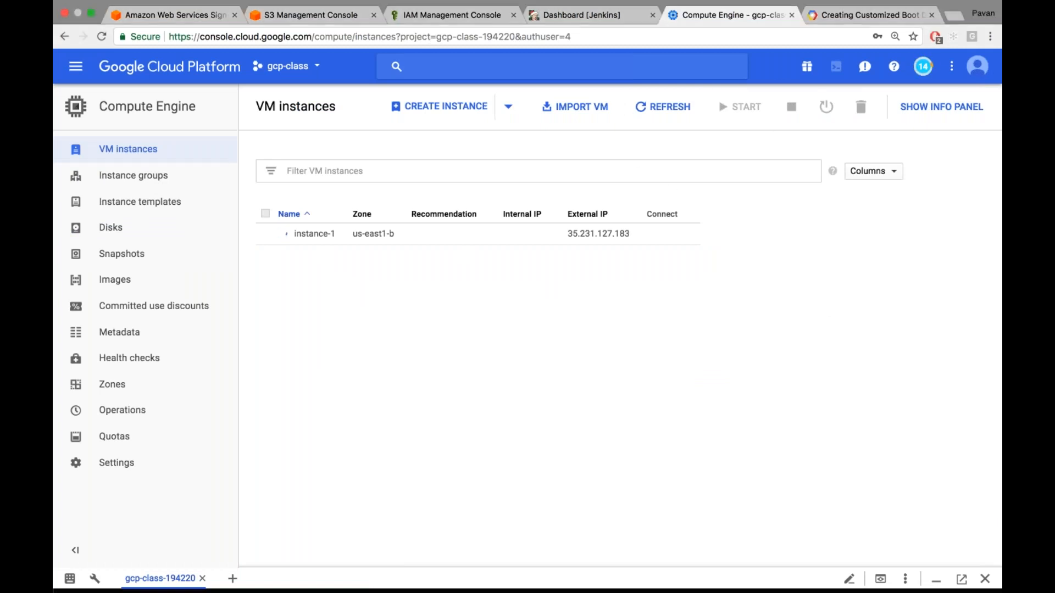
{"action": "left_click", "coordinate": [668, 108]}
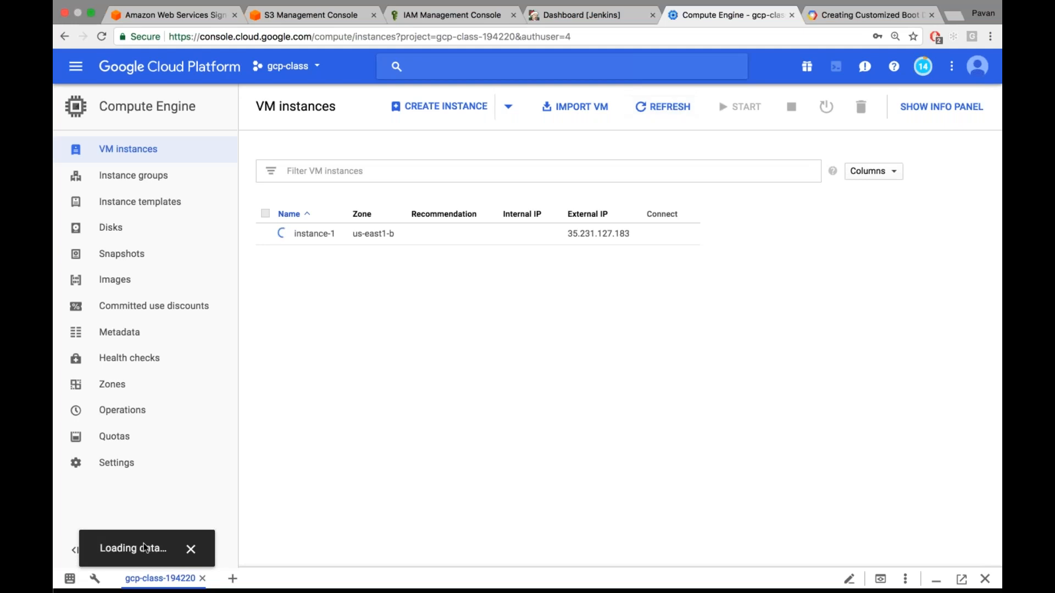
{"action": "scroll", "coordinate": [145, 548], "scroll_direction": "up", "scroll_amount": 1}
{"action": "scroll", "coordinate": [145, 548], "scroll_direction": "up", "scroll_amount": 5}
{"action": "scroll", "coordinate": [302, 473], "scroll_direction": "down", "scroll_amount": 6}
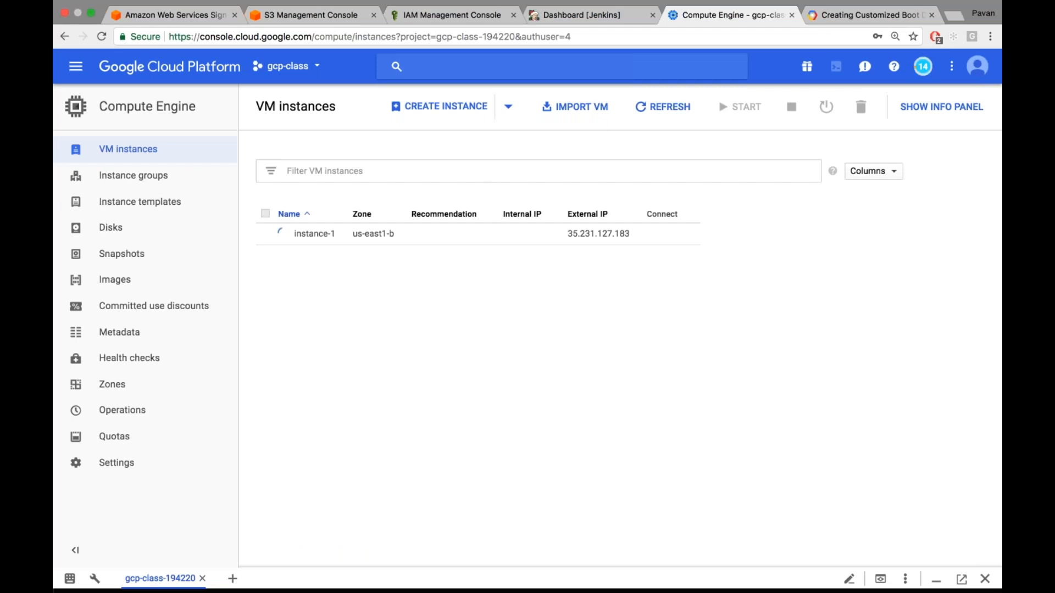
{"action": "left_click", "coordinate": [110, 228]}
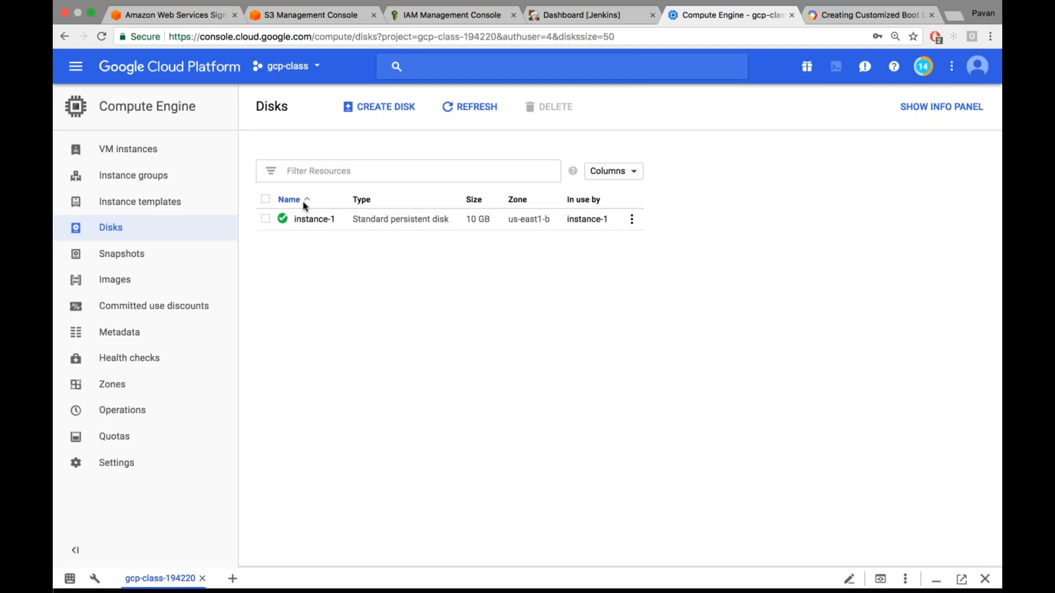
{"action": "left_click", "coordinate": [135, 149]}
{"action": "left_click", "coordinate": [147, 241]}
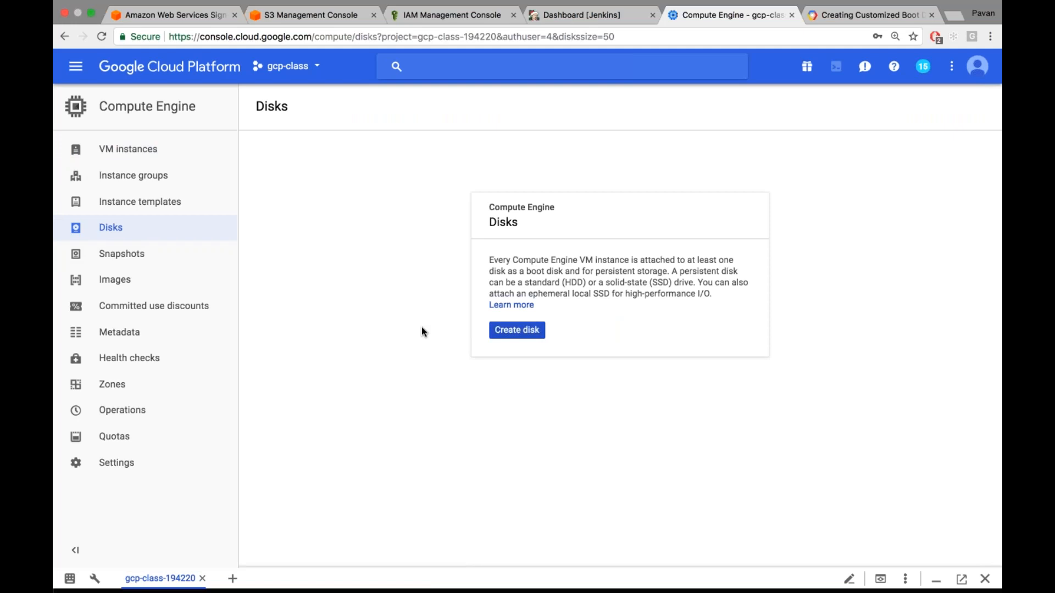
Open the form for creating an instance and recheck the Disks page for any remaining disks
{"action": "left_click", "coordinate": [152, 156]}
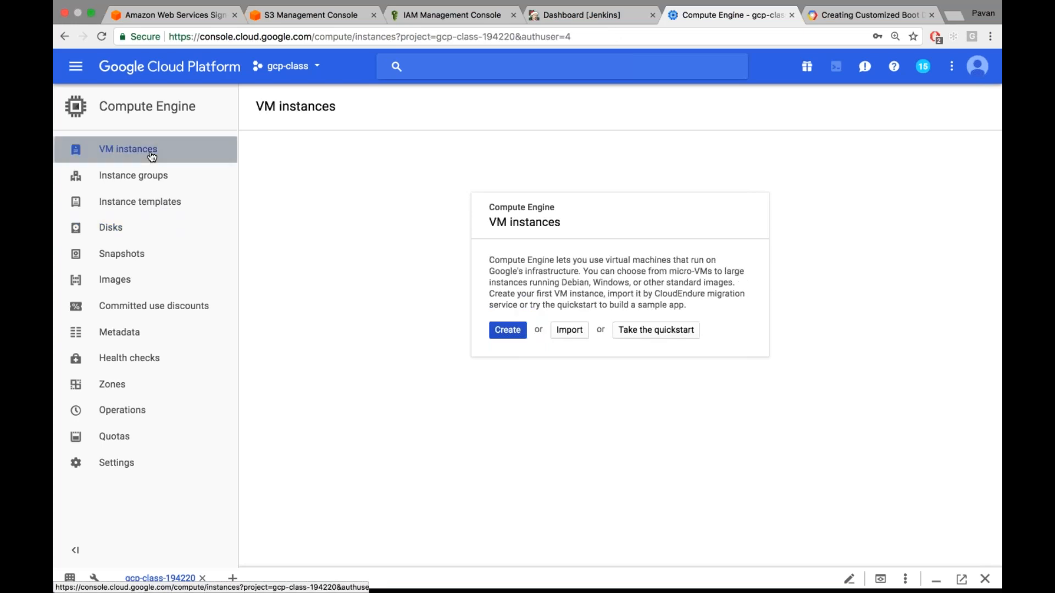
{"action": "left_click", "coordinate": [506, 330]}
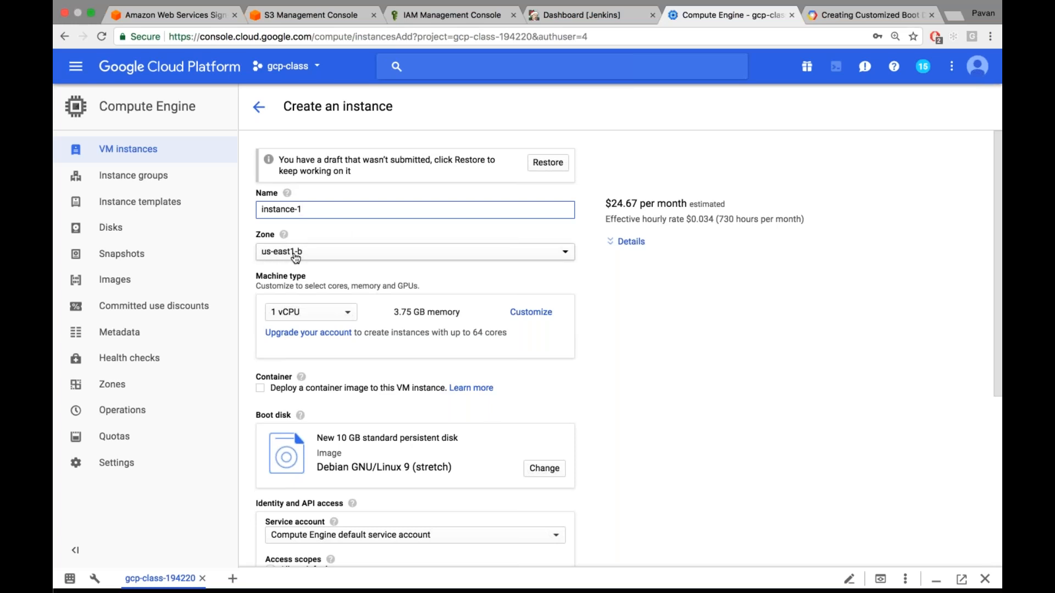
{"action": "left_click", "coordinate": [112, 228]}
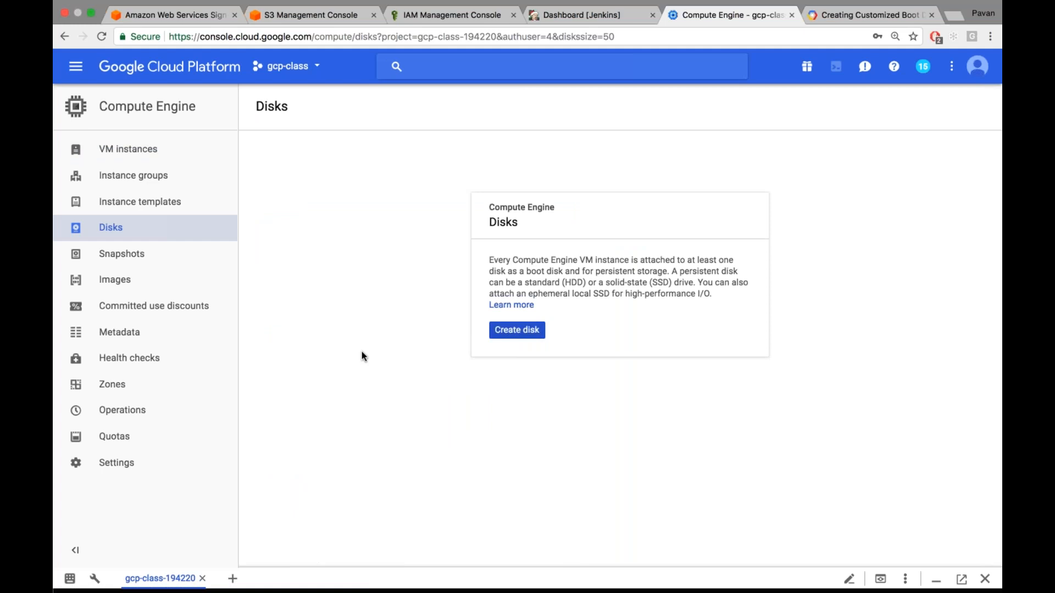
{"action": "left_click", "coordinate": [132, 151]}
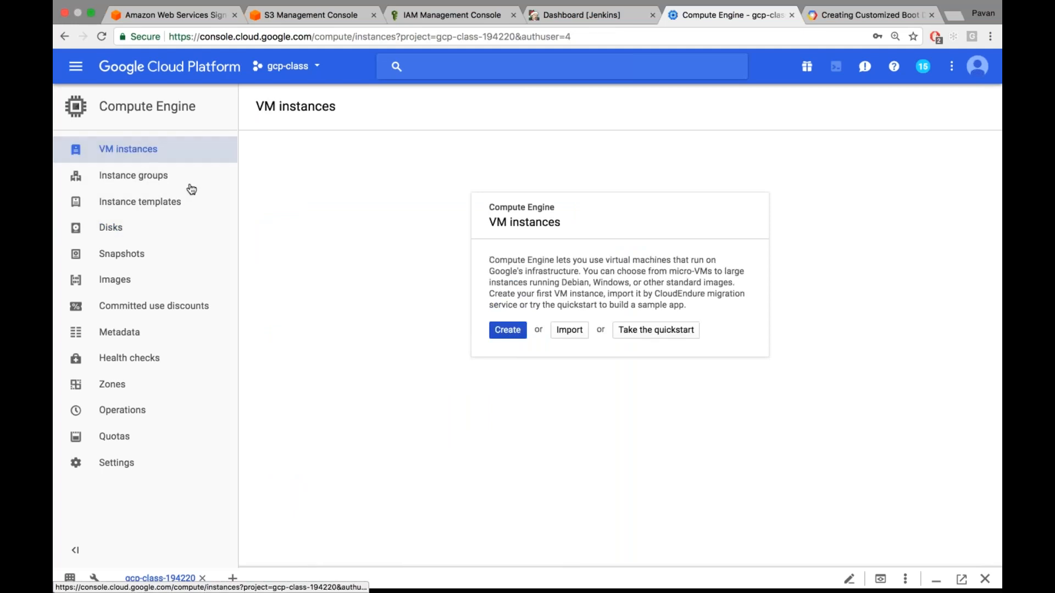
Start a new instance in us-east1-b and examine its boot disk options for existing unattached disks in that zone
{"action": "left_click", "coordinate": [500, 332]}
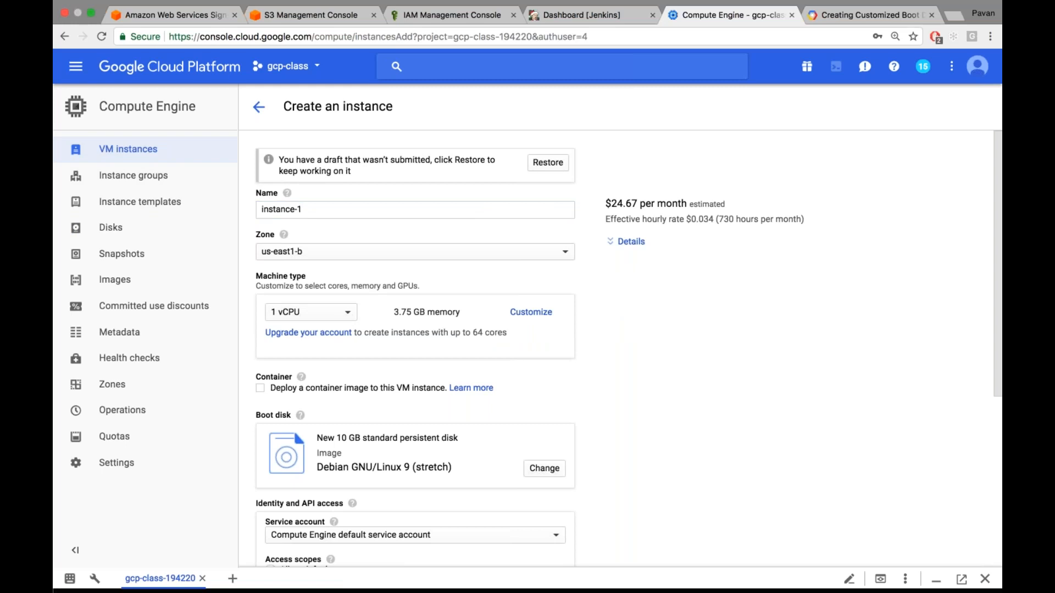
{"action": "left_click", "coordinate": [531, 312]}
{"action": "left_click", "coordinate": [535, 312]}
{"action": "scroll", "coordinate": [452, 298], "scroll_direction": "down", "scroll_amount": 3}
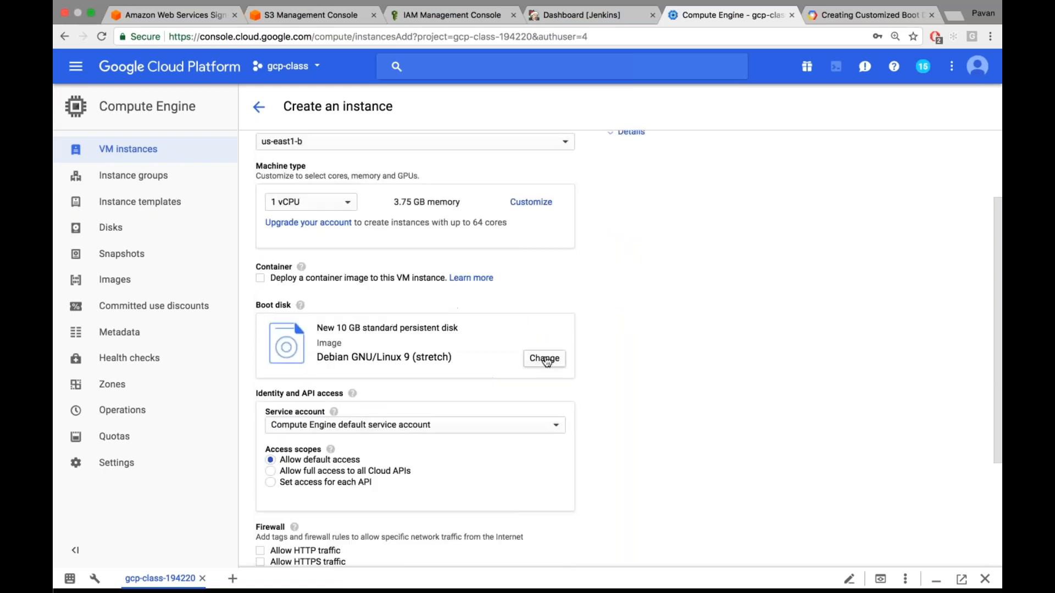
{"action": "left_click", "coordinate": [546, 360]}
{"action": "left_click", "coordinate": [629, 153]}
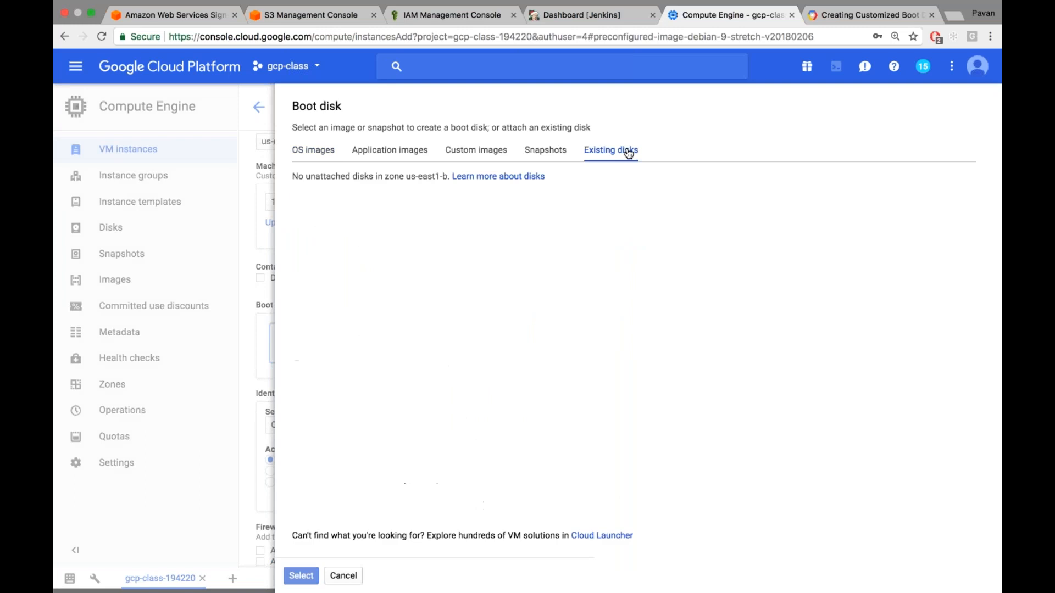
{"action": "left_click_drag", "start_coordinate": [291, 176], "coordinate": [420, 177]}
{"action": "left_click", "coordinate": [408, 178]}
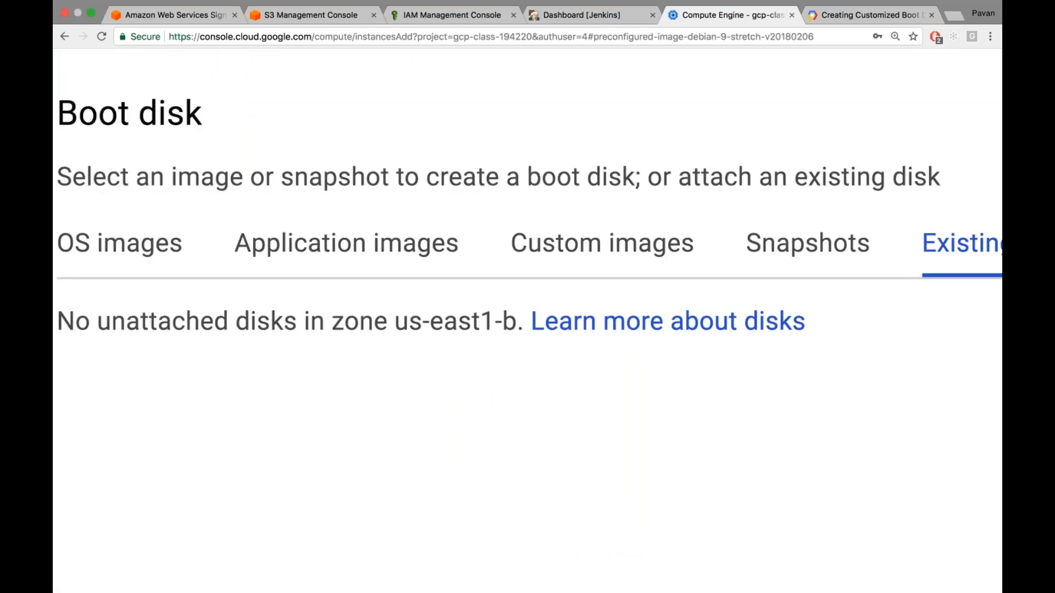
{"action": "left_click_drag", "start_coordinate": [396, 321], "coordinate": [518, 321]}
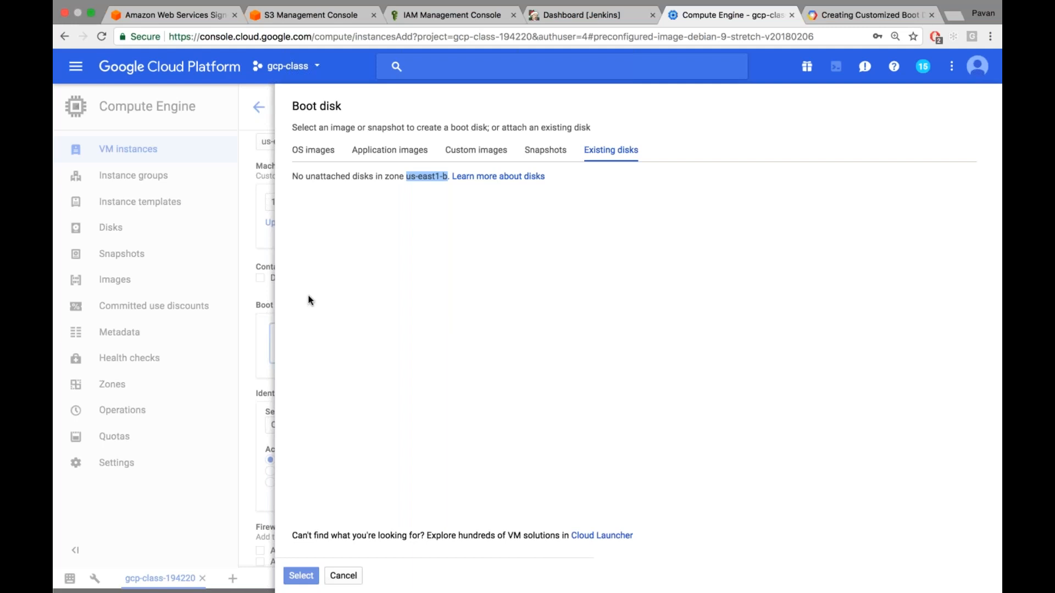
Switch to the Sublime Text notes, append "- nothing" to the item about verifying existing boot disks, and return to the Google Cloud console
{"action": "key", "text": "ctrl+Left"}
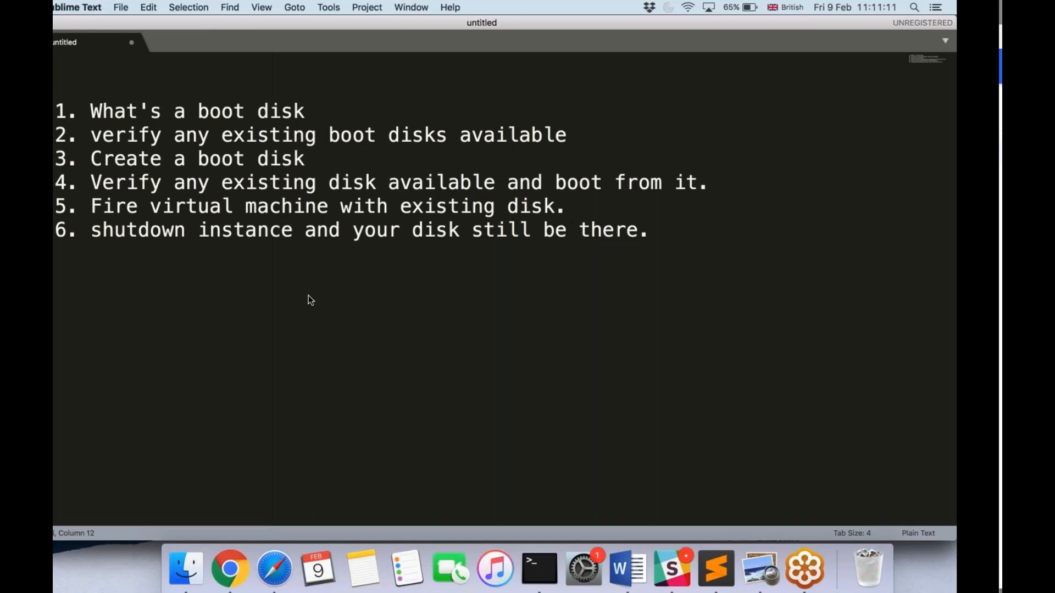
{"action": "left_click", "coordinate": [136, 109]}
{"action": "left_click_drag", "start_coordinate": [136, 109], "coordinate": [352, 110]}
{"action": "left_click", "coordinate": [351, 110]}
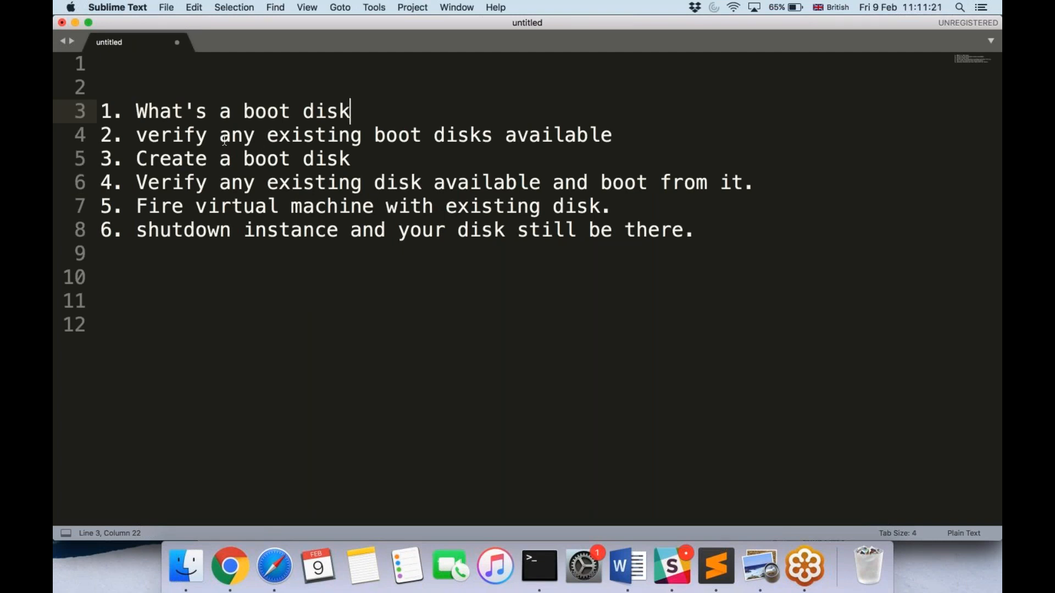
{"action": "left_click_drag", "start_coordinate": [219, 135], "coordinate": [555, 155]}
{"action": "left_click", "coordinate": [638, 138]}
{"action": "type", "text": "- nothing"}
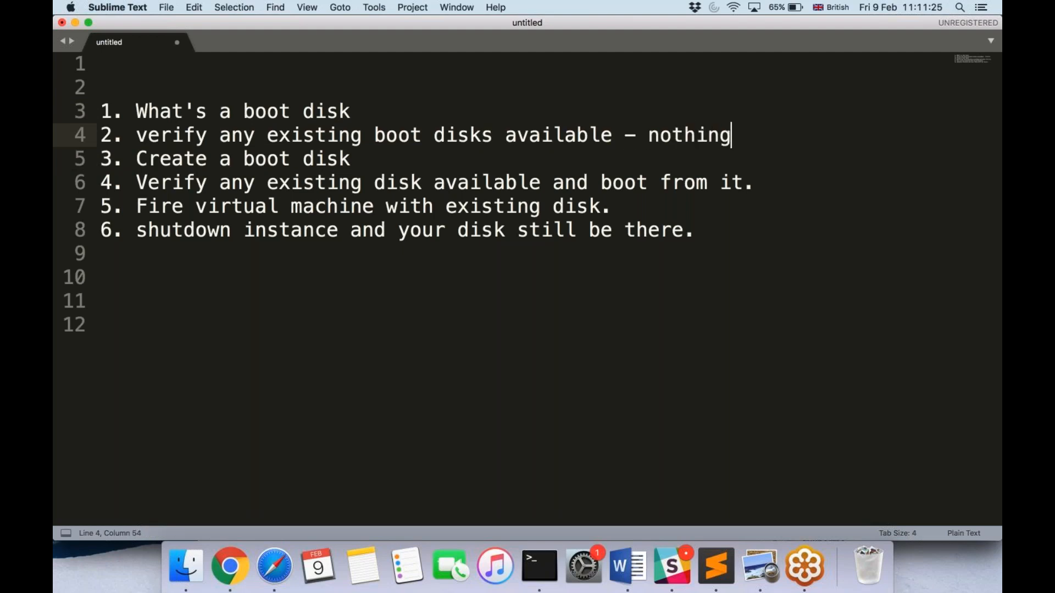
{"action": "key", "text": "ctrl+Right"}
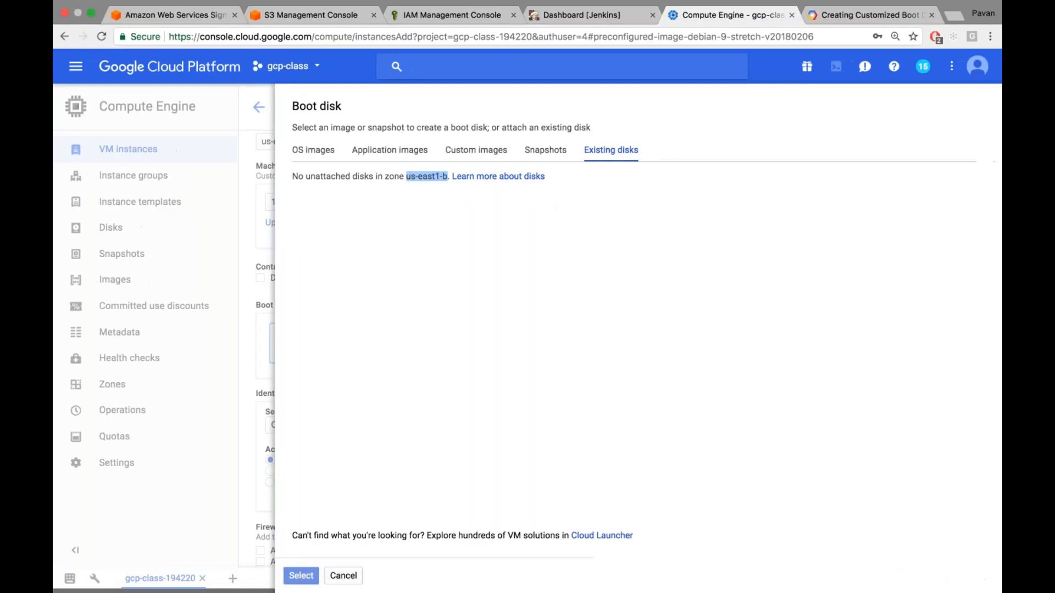
Review the planned boot disk tasks in the Sublime Text notes, then return to the Google Cloud console
{"action": "left_click", "coordinate": [450, 203]}
{"action": "key", "text": "ctrl+Left"}
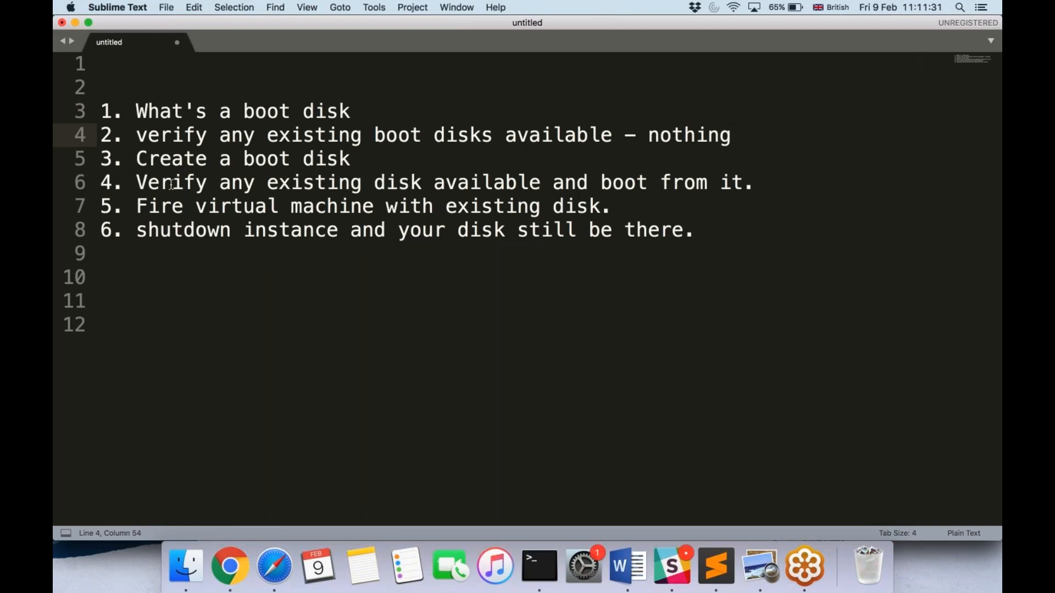
{"action": "key", "text": "ctrl+Right"}
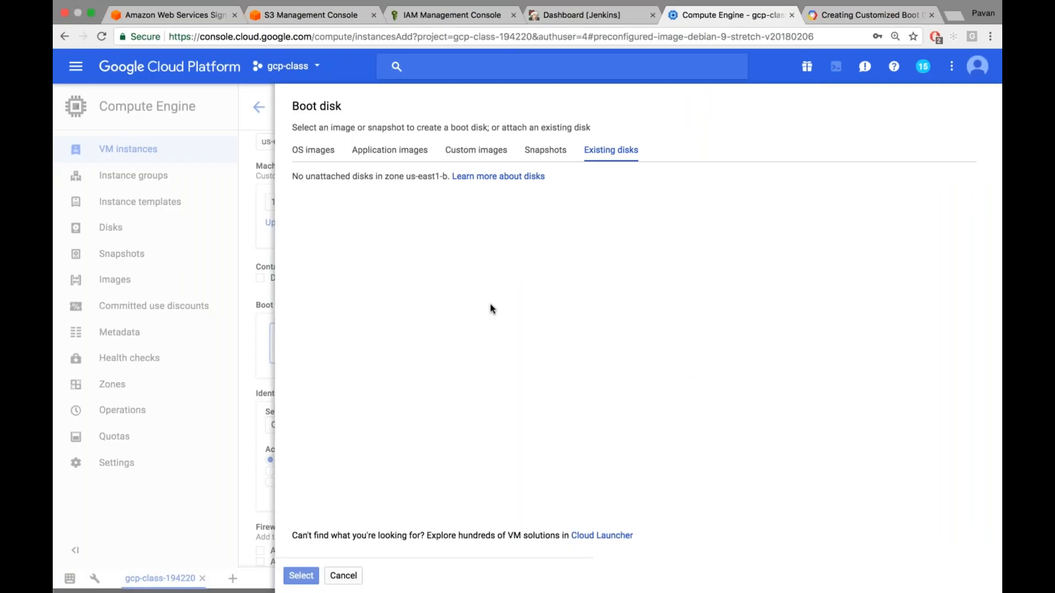
{"action": "key", "text": "ctrl+Left"}
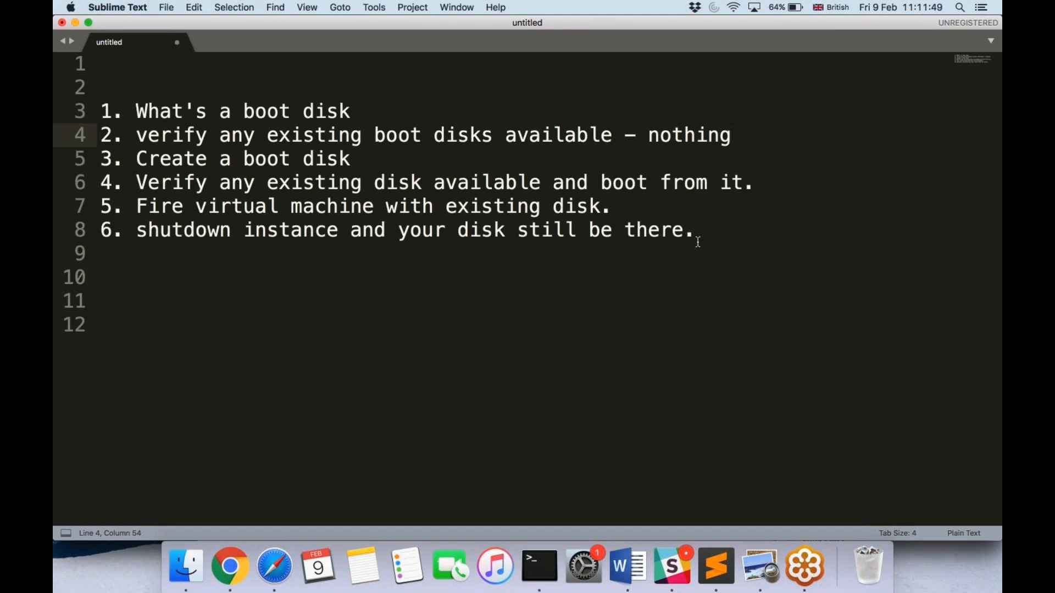
{"action": "key", "text": "ctrl+Right"}
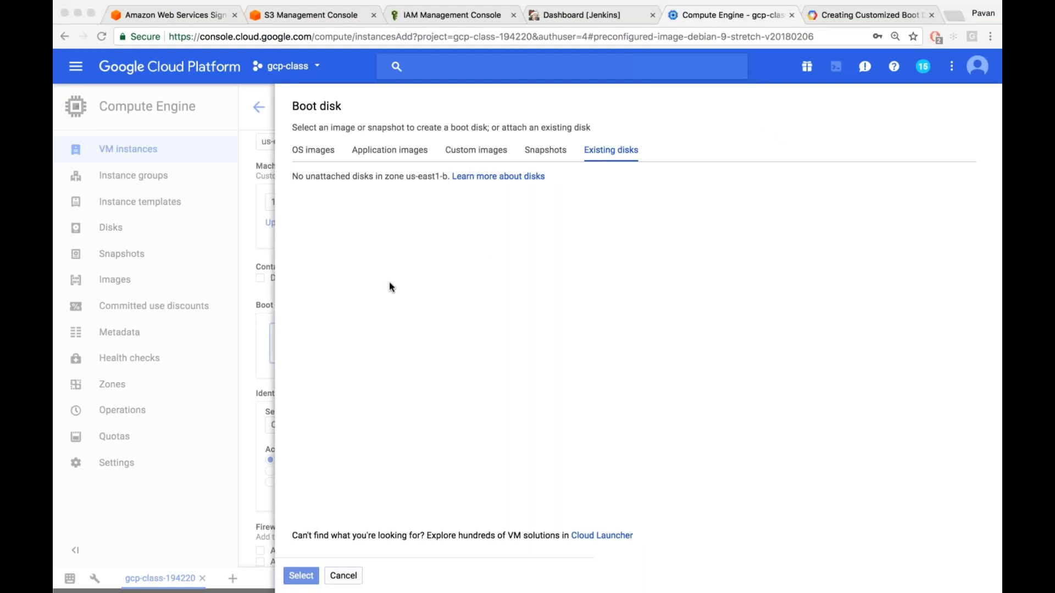
Cancel the boot disk selection and start creating a standalone disk named "boot-disk" from the Disks page
{"action": "left_click", "coordinate": [344, 585]}
{"action": "left_click", "coordinate": [343, 576]}
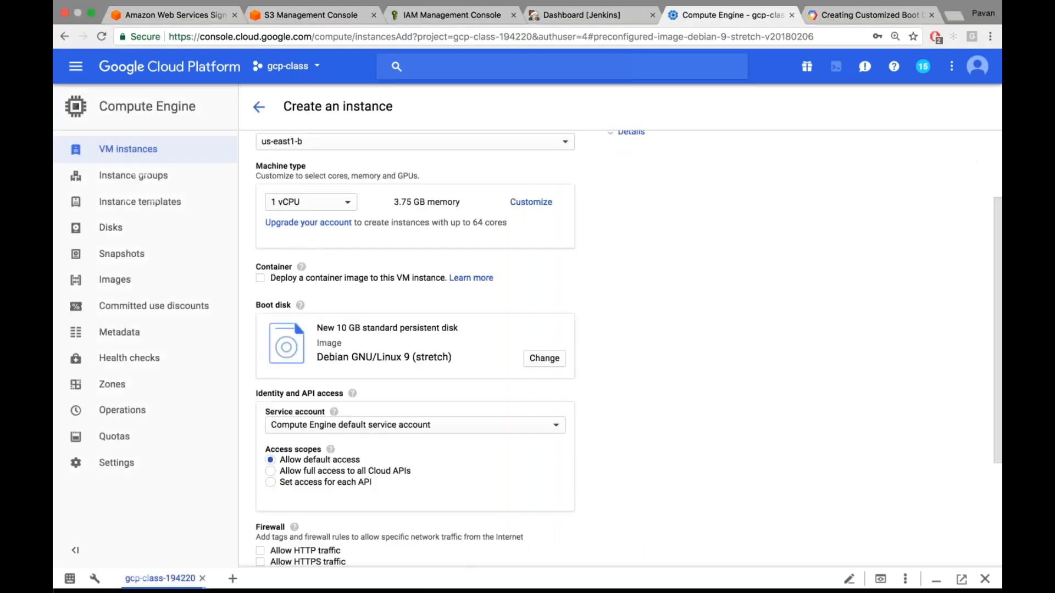
{"action": "left_click", "coordinate": [114, 220]}
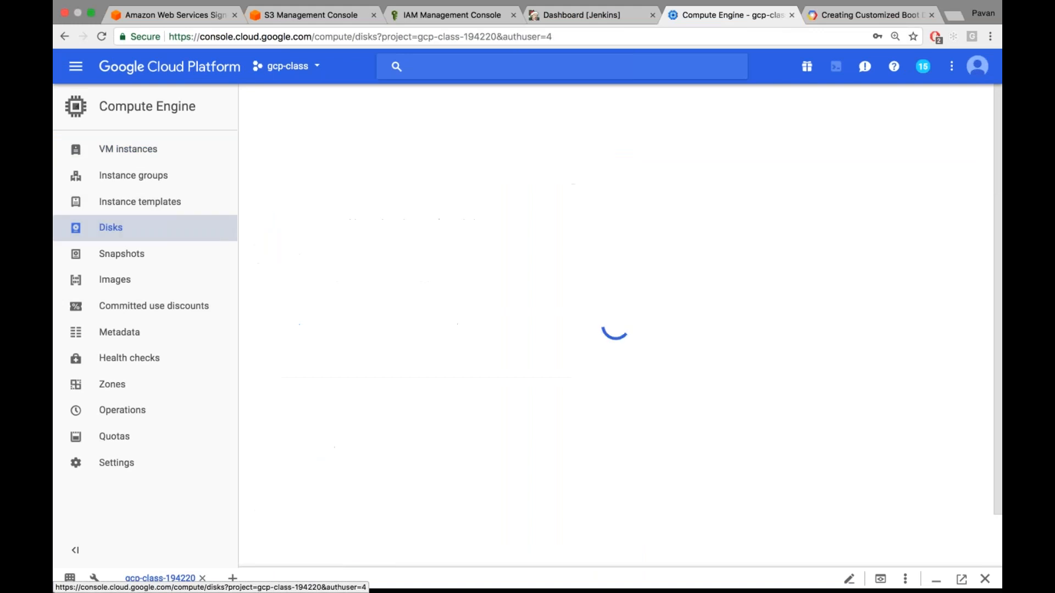
{"action": "left_click", "coordinate": [517, 330]}
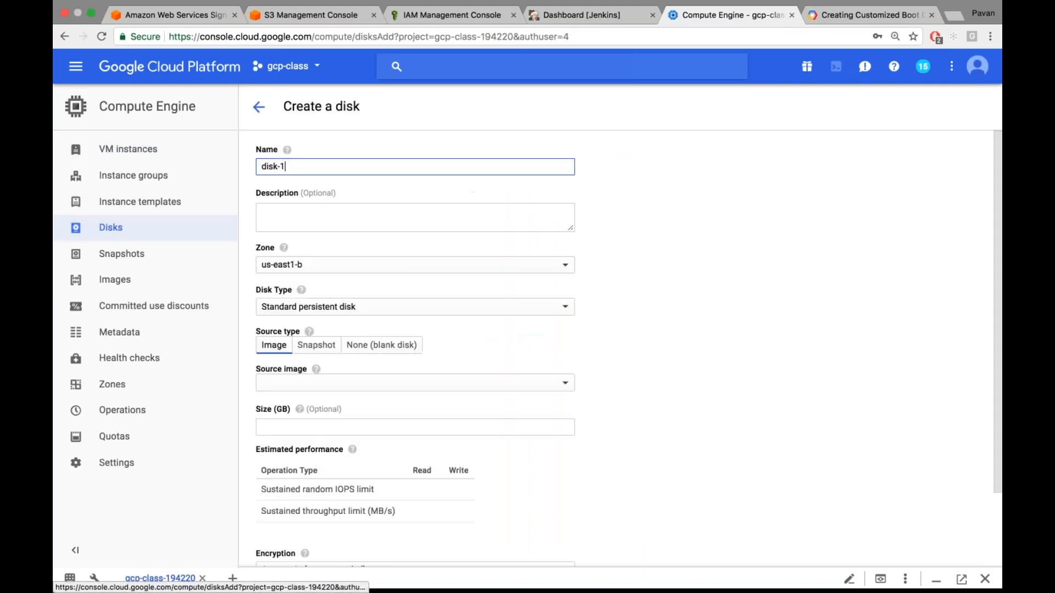
{"action": "triple_click", "coordinate": [297, 169]}
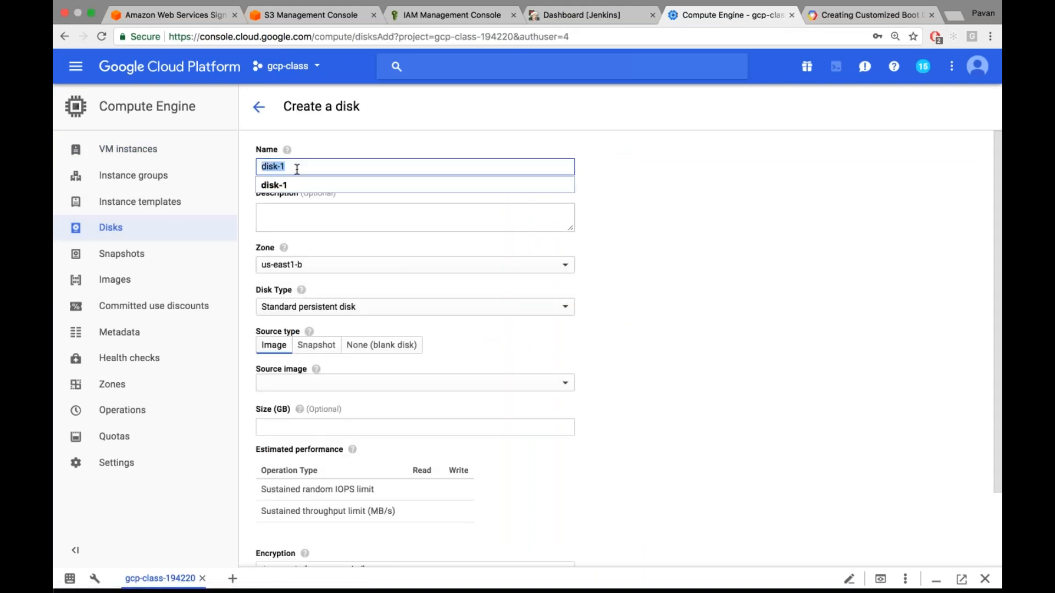
{"action": "type", "text": "boot-disk"}
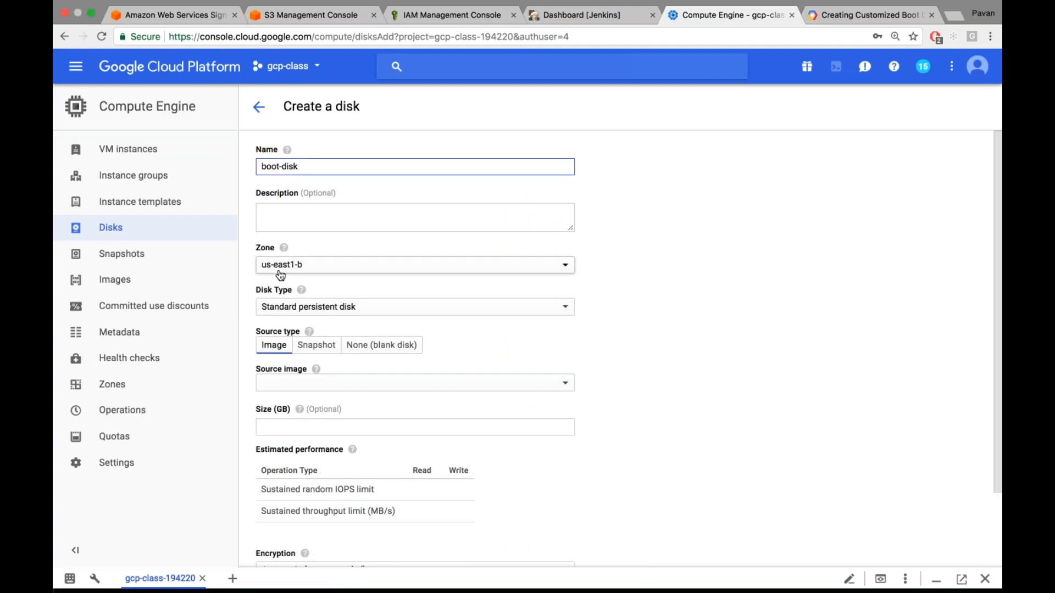
Check the zone of the new disk and select Standard persistent disk as its disk type
{"action": "scroll", "coordinate": [264, 274], "scroll_direction": "up", "scroll_amount": 5}
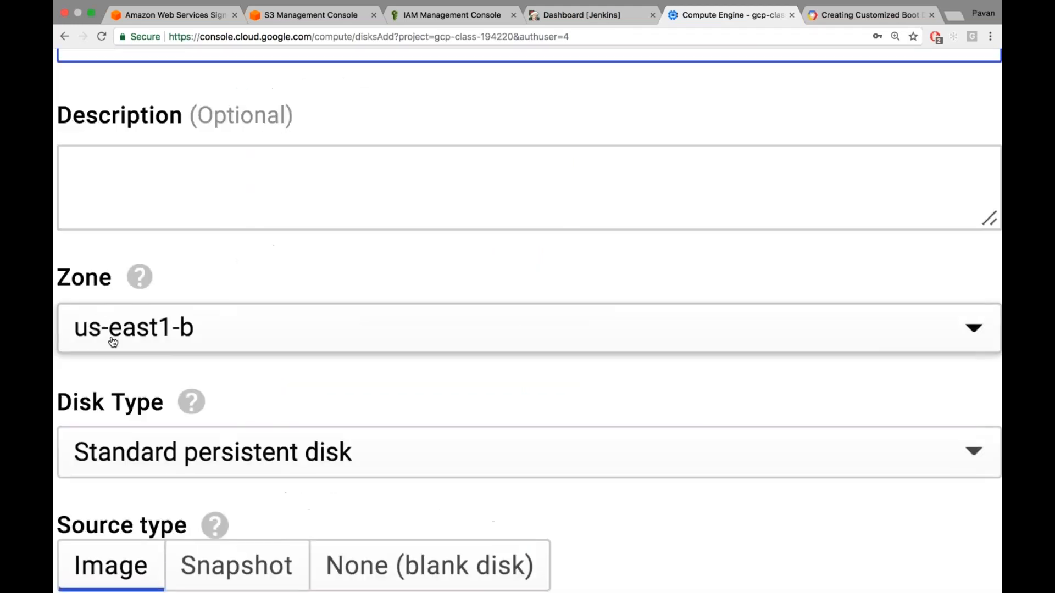
{"action": "scroll", "coordinate": [110, 337], "scroll_direction": "down", "scroll_amount": 5}
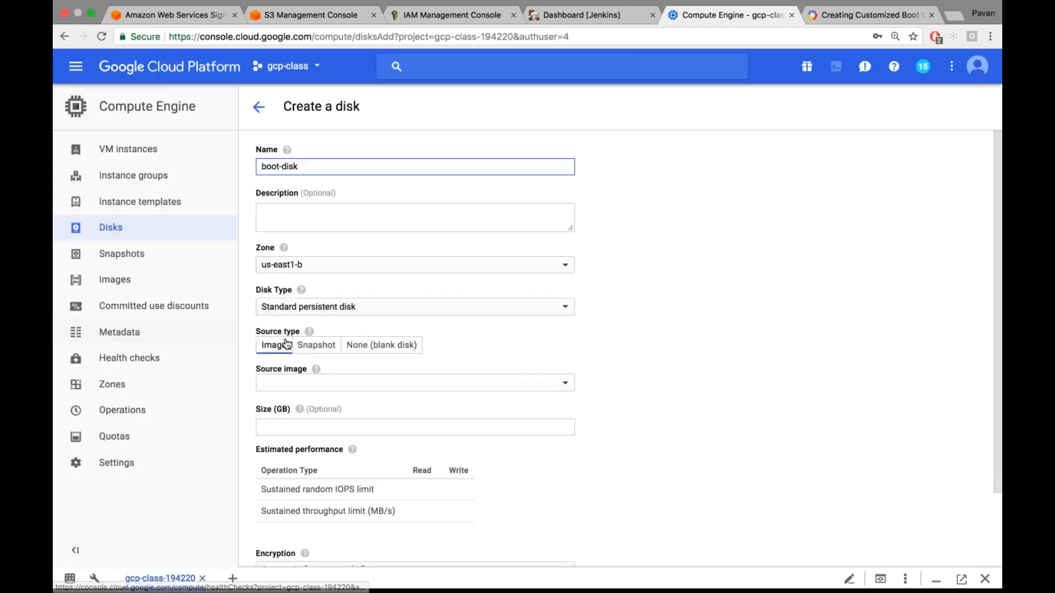
{"action": "left_click", "coordinate": [314, 310]}
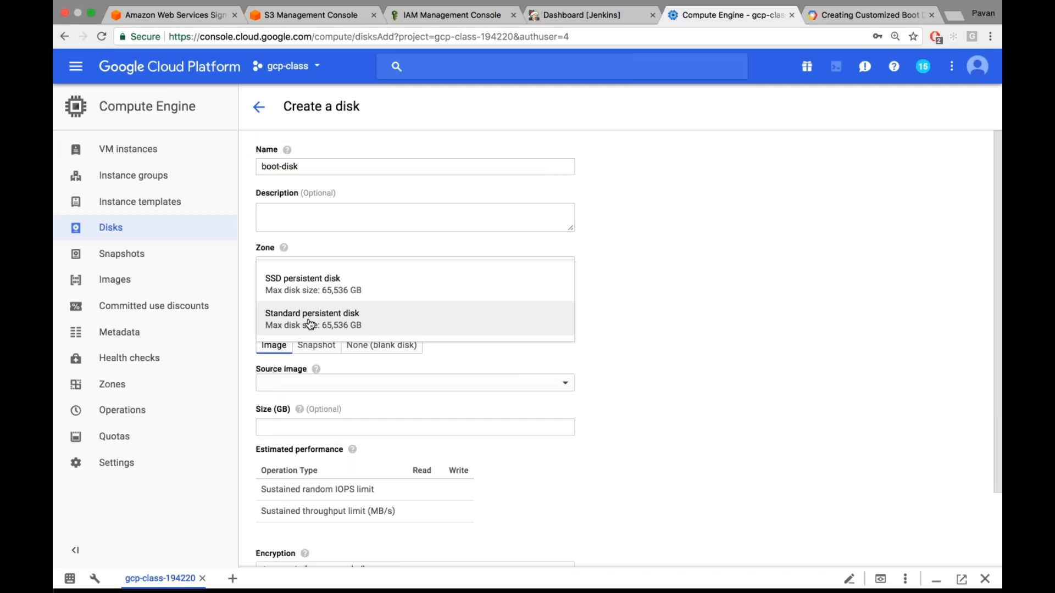
{"action": "left_click", "coordinate": [337, 325]}
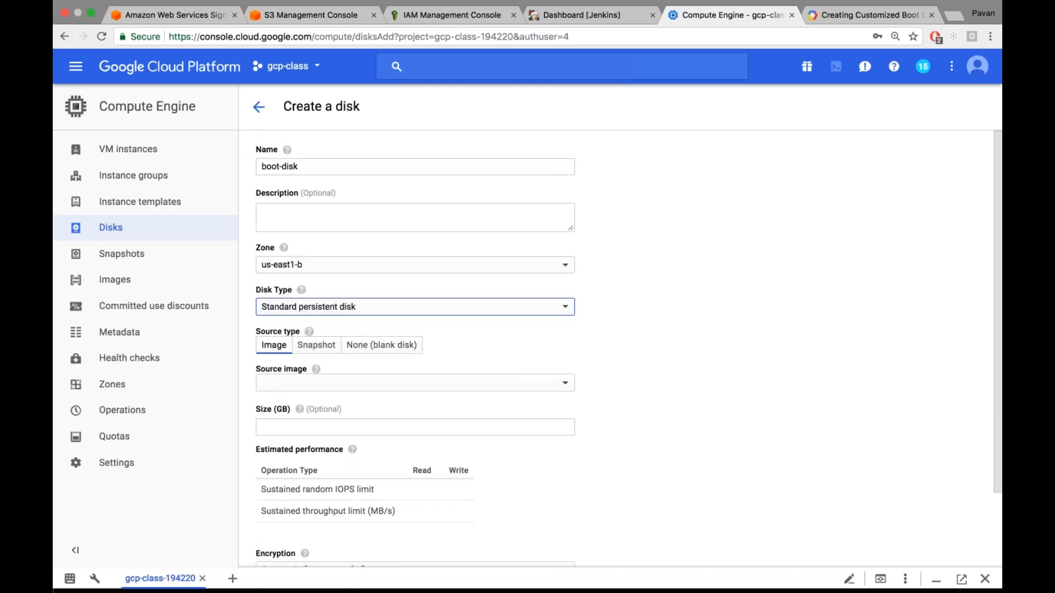
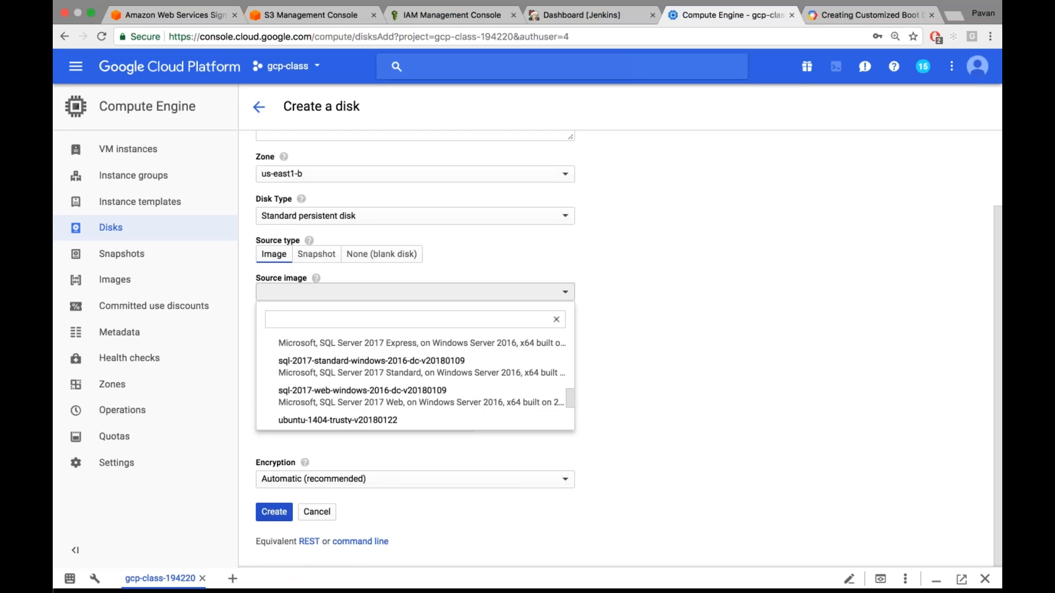
Select the centos-7-v20180129 image as the source image for the new disk
{"action": "scroll", "coordinate": [451, 381], "scroll_direction": "up", "scroll_amount": 12}
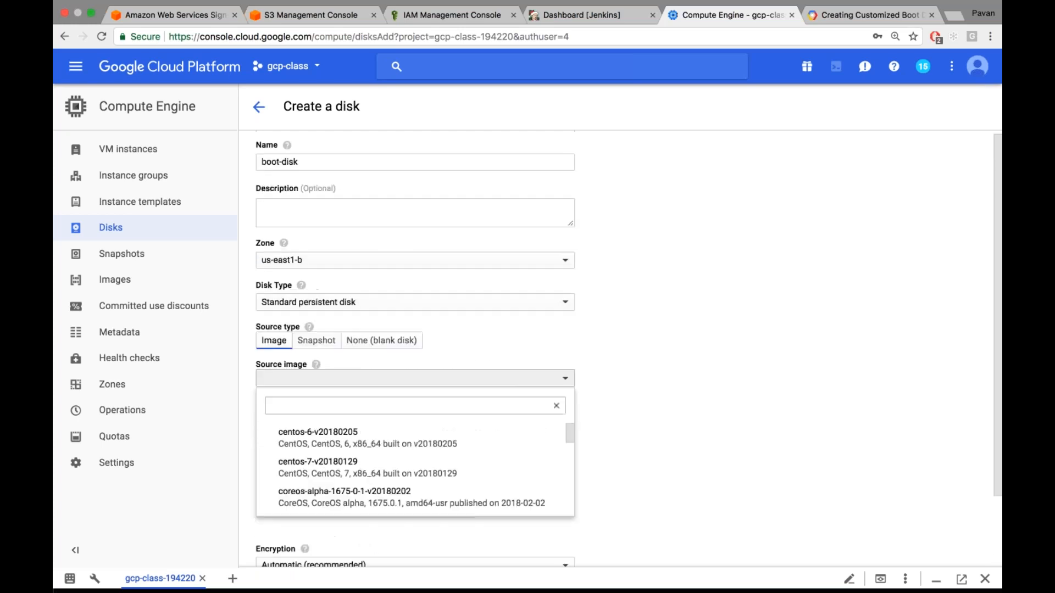
{"action": "left_click", "coordinate": [356, 475]}
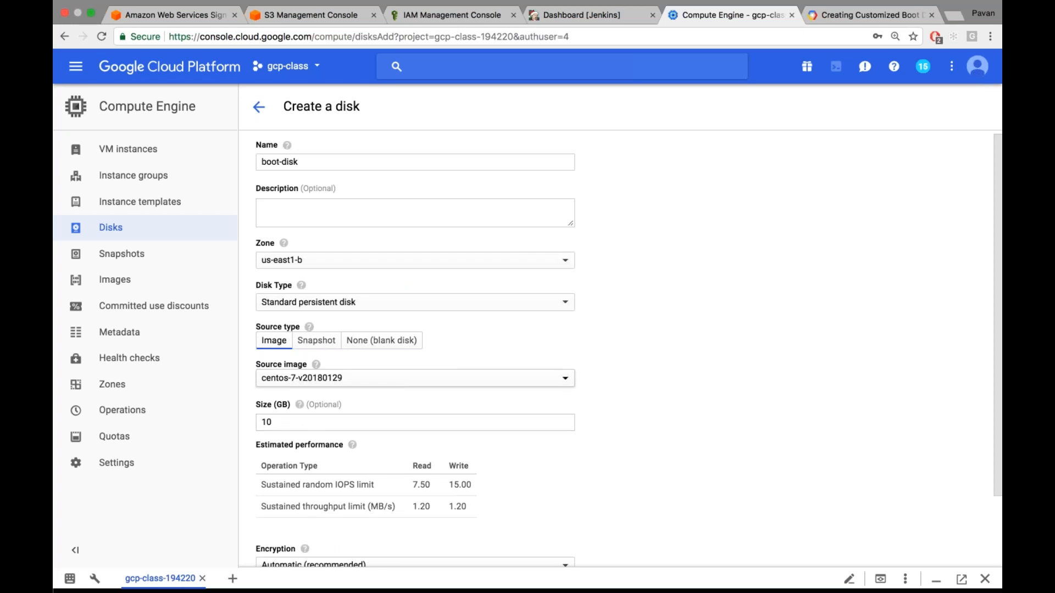
{"action": "left_click", "coordinate": [330, 378]}
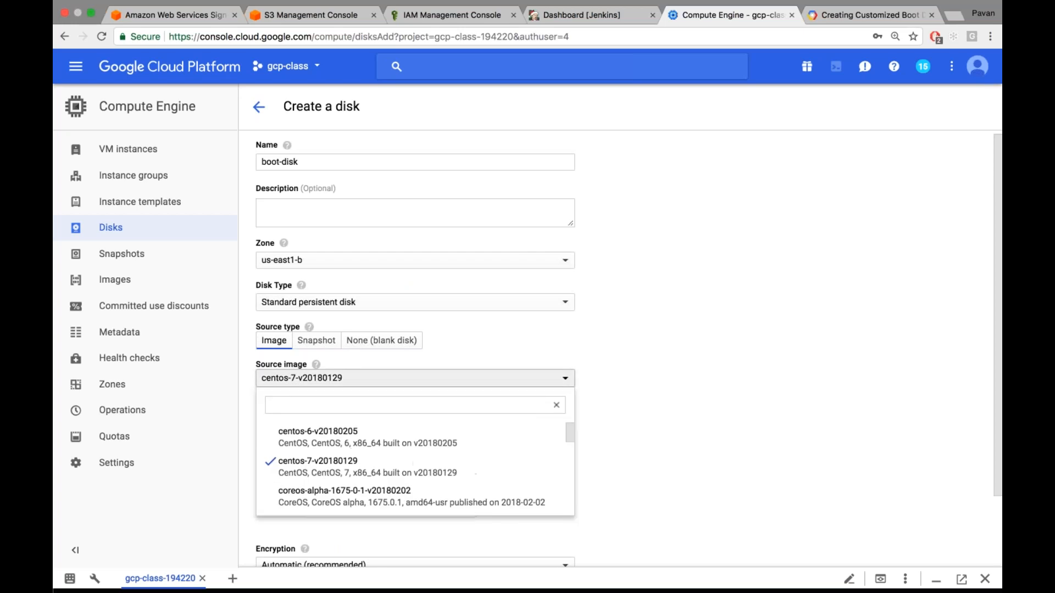
{"action": "left_click", "coordinate": [340, 472]}
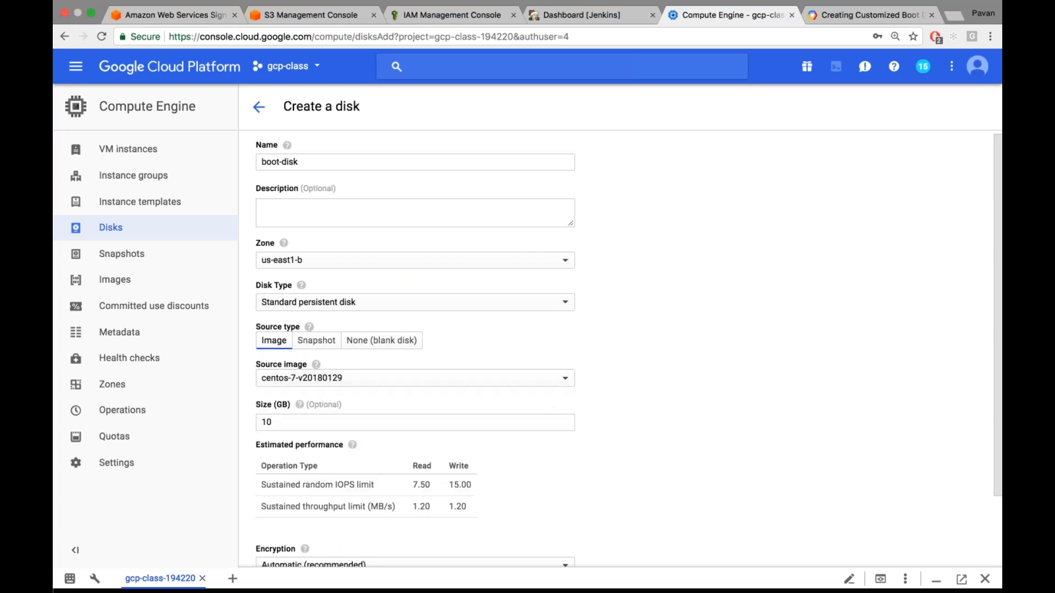
Try to set the new disk's size to 5 GB
{"action": "left_click", "coordinate": [283, 422]}
{"action": "key", "text": "BackSpace"}
{"action": "key", "text": "BackSpace"}
{"action": "type", "text": "5"}
{"action": "scroll", "coordinate": [283, 421], "scroll_direction": "down", "scroll_amount": 2}
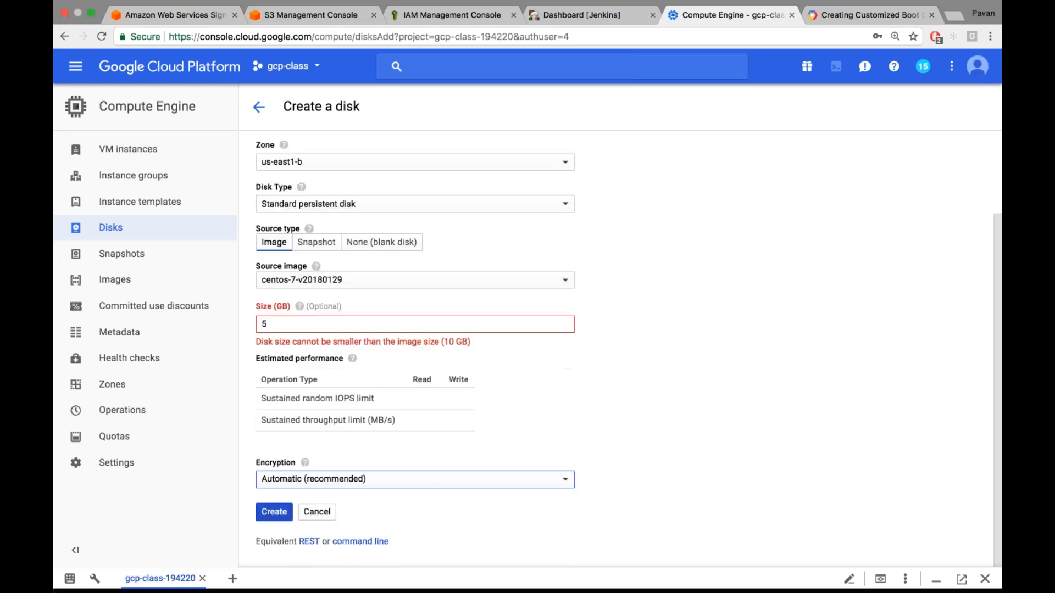
Set the new disk's size to 100 GB
{"action": "double_click", "coordinate": [333, 329]}
{"action": "type", "text": "100"}
{"action": "key", "text": "Tab"}
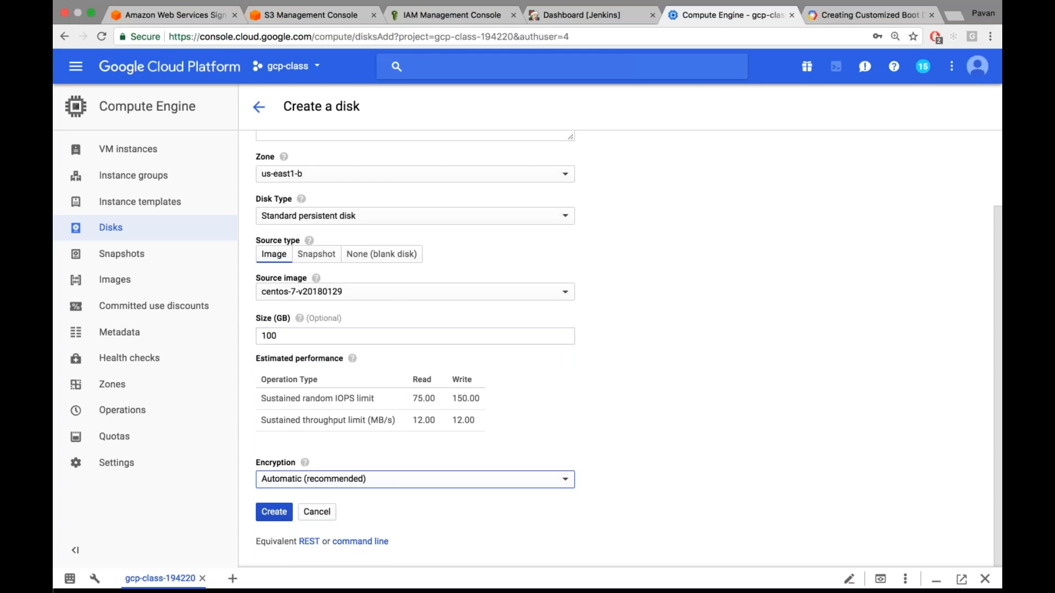
Compare the estimated random IOPS limits with the IOPS per GB figures on the PD Standard and PD SSD slide
{"action": "left_click_drag", "start_coordinate": [396, 392], "coordinate": [479, 399]}
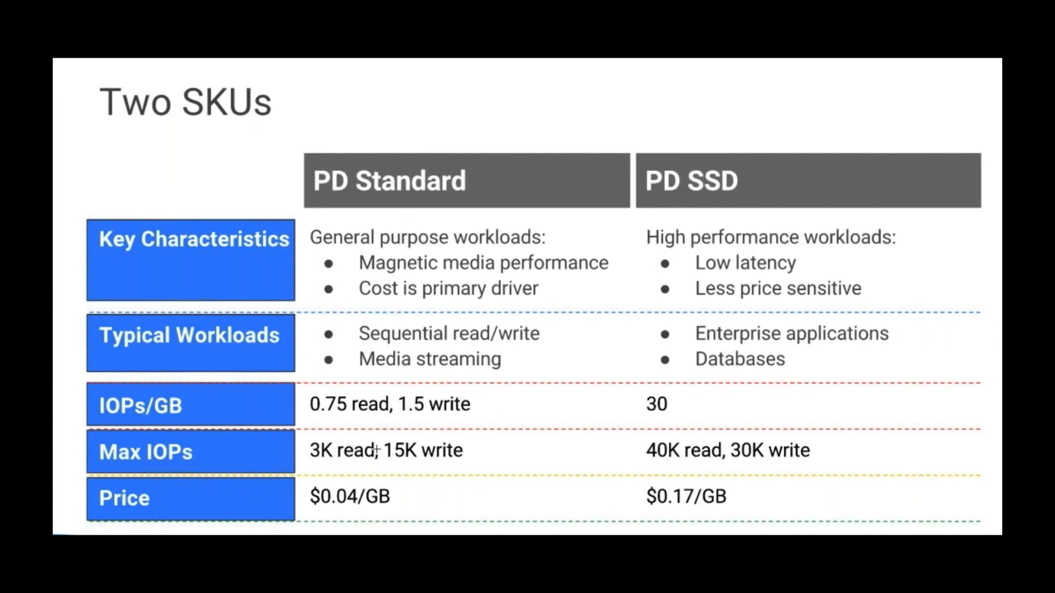
{"action": "key", "text": "ctrl+Left"}
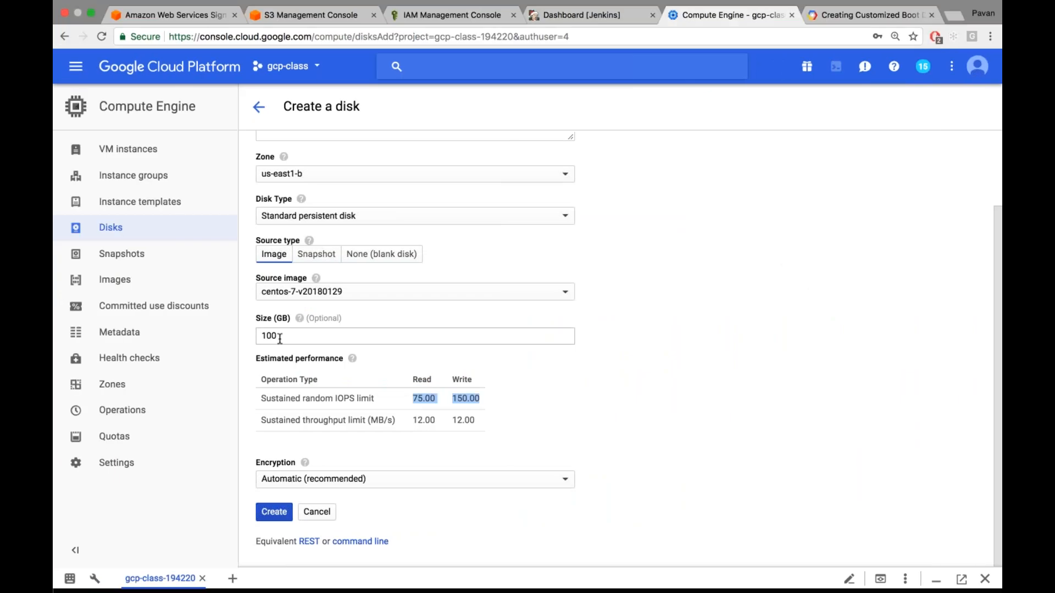
{"action": "key", "text": "ctrl+Right"}
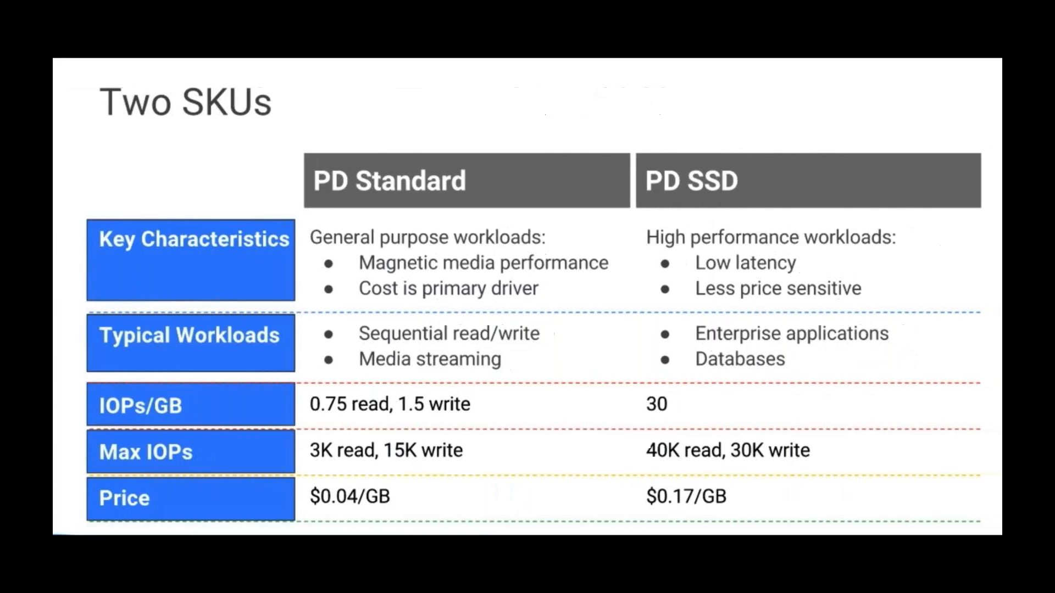
{"action": "key", "text": "ctrl+Left"}
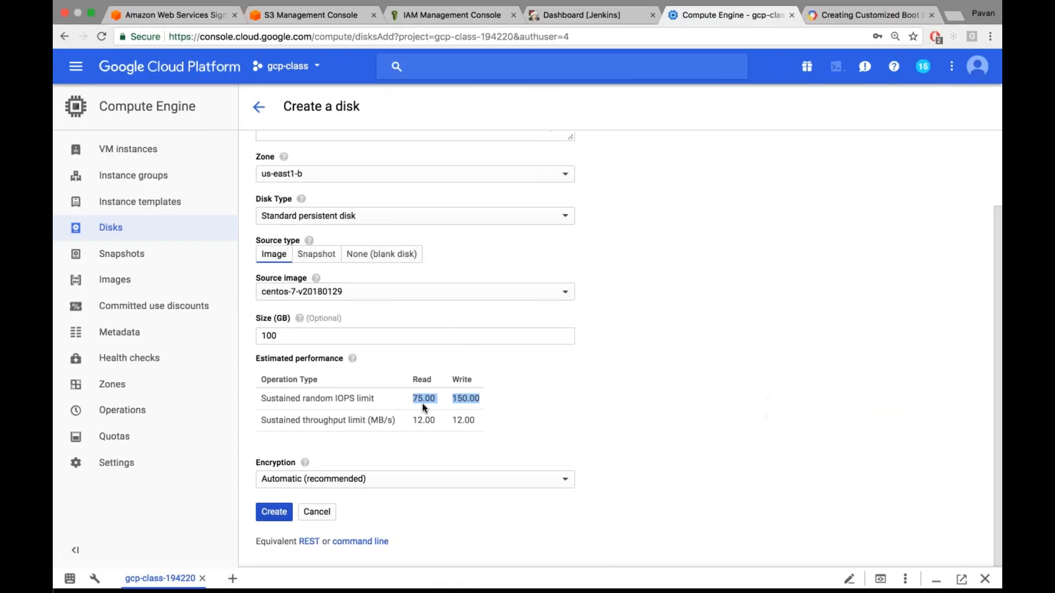
Set the disk size to 10 GB and create the disk
{"action": "left_click", "coordinate": [322, 335]}
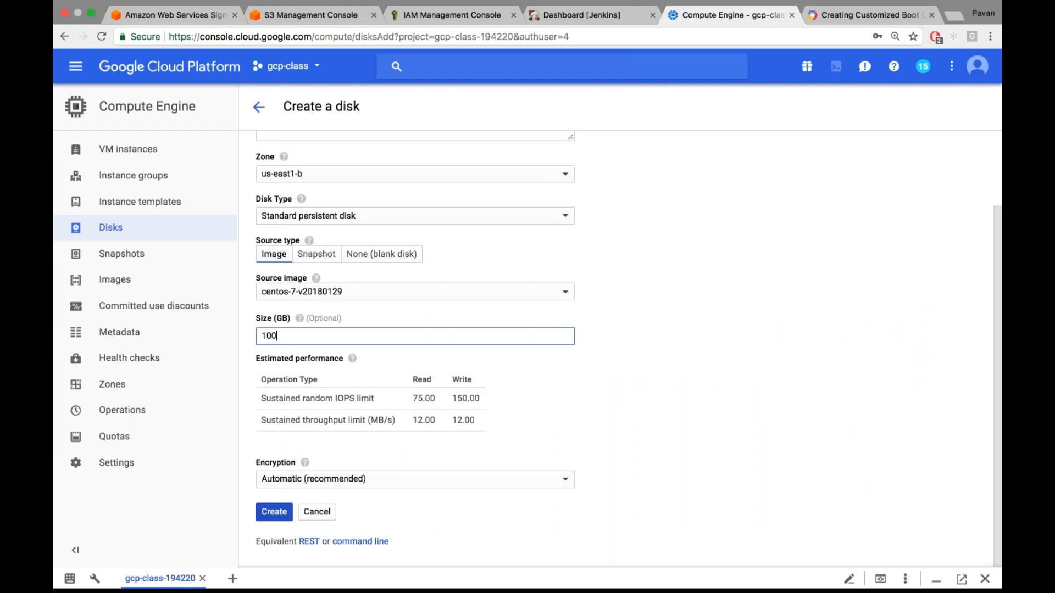
{"action": "key", "text": "BackSpace"}
{"action": "left_click", "coordinate": [375, 323]}
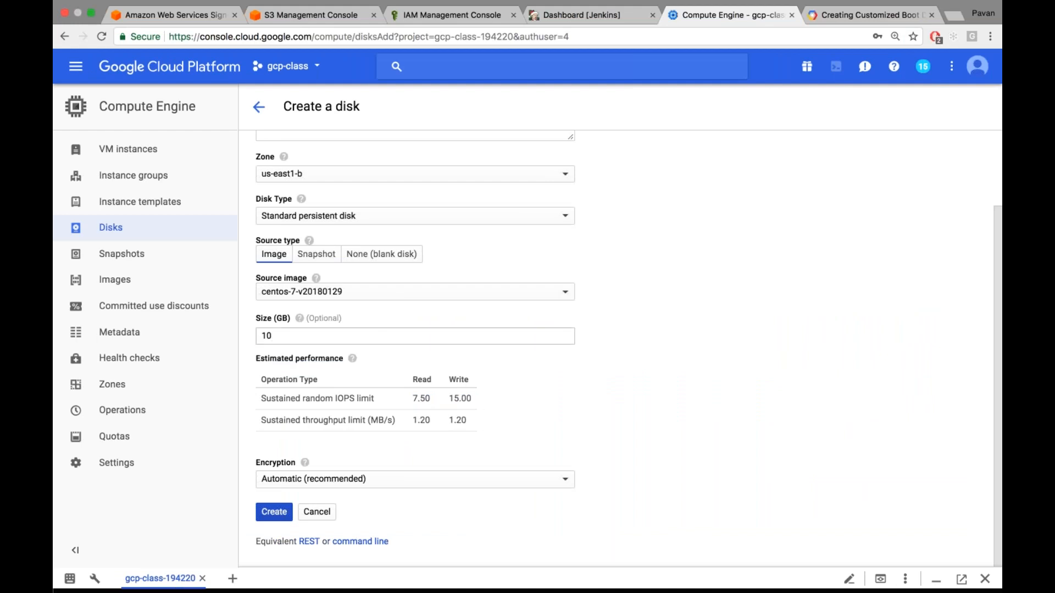
{"action": "scroll", "coordinate": [415, 351], "scroll_direction": "up", "scroll_amount": 2}
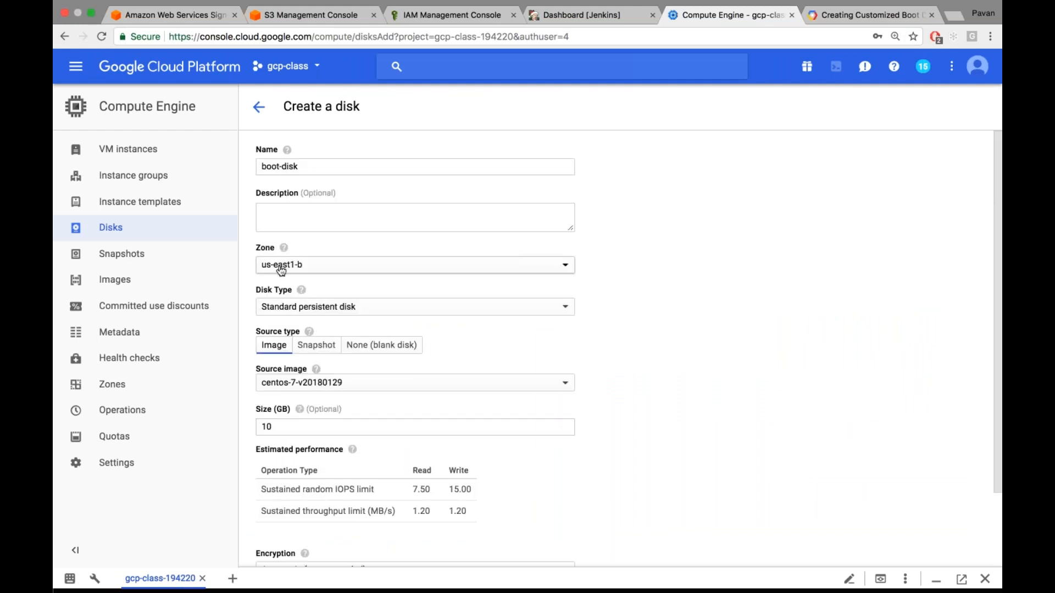
{"action": "scroll", "coordinate": [278, 266], "scroll_direction": "down", "scroll_amount": 2}
{"action": "left_click", "coordinate": [275, 514]}
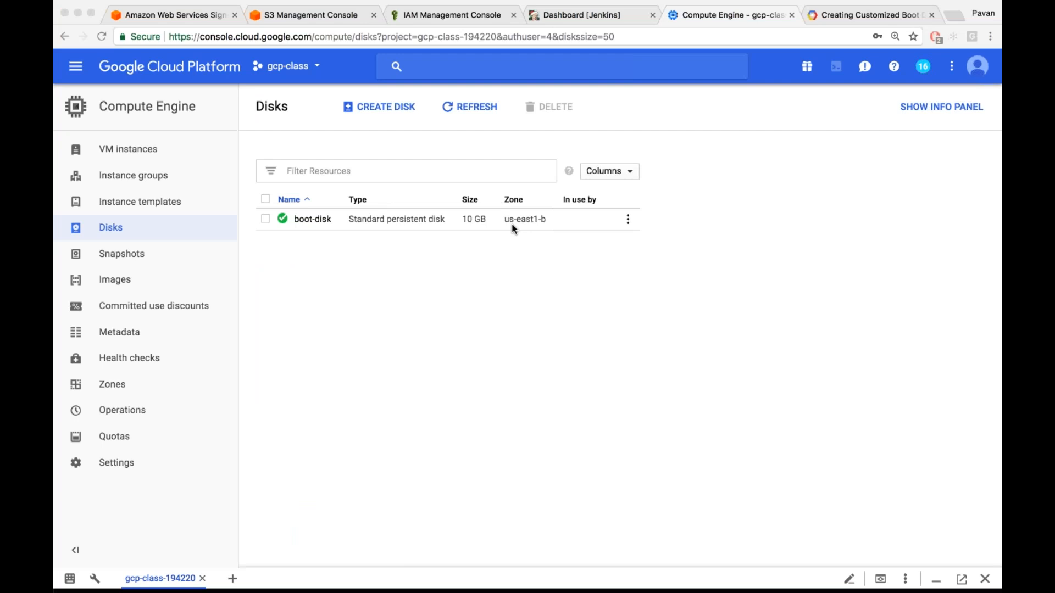
Examine the zone of boot-disk in the Disks list
{"action": "left_click", "coordinate": [503, 261]}
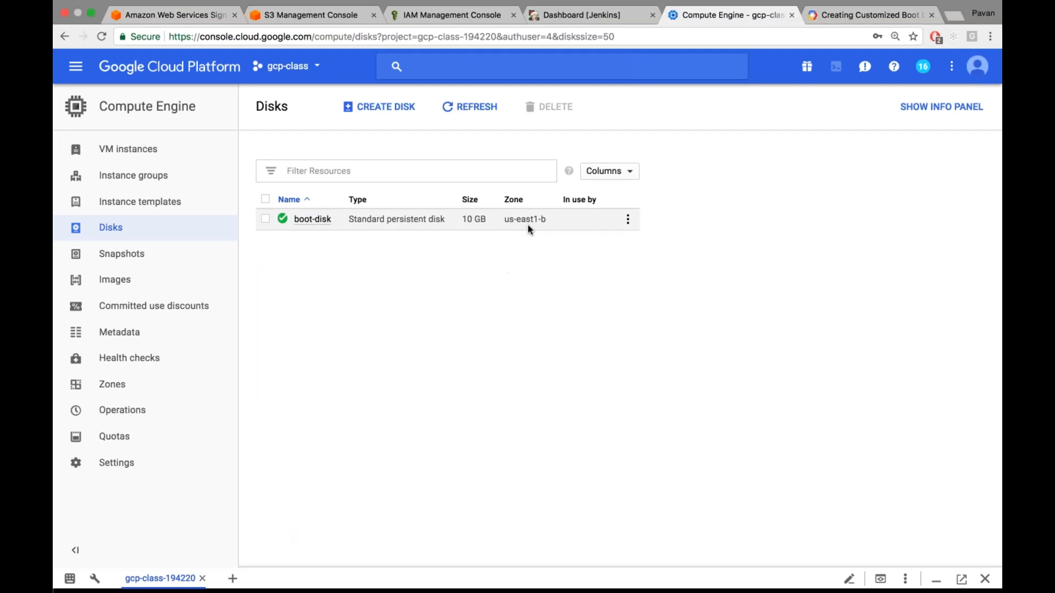
{"action": "scroll", "coordinate": [527, 225], "scroll_direction": "up", "scroll_amount": 5}
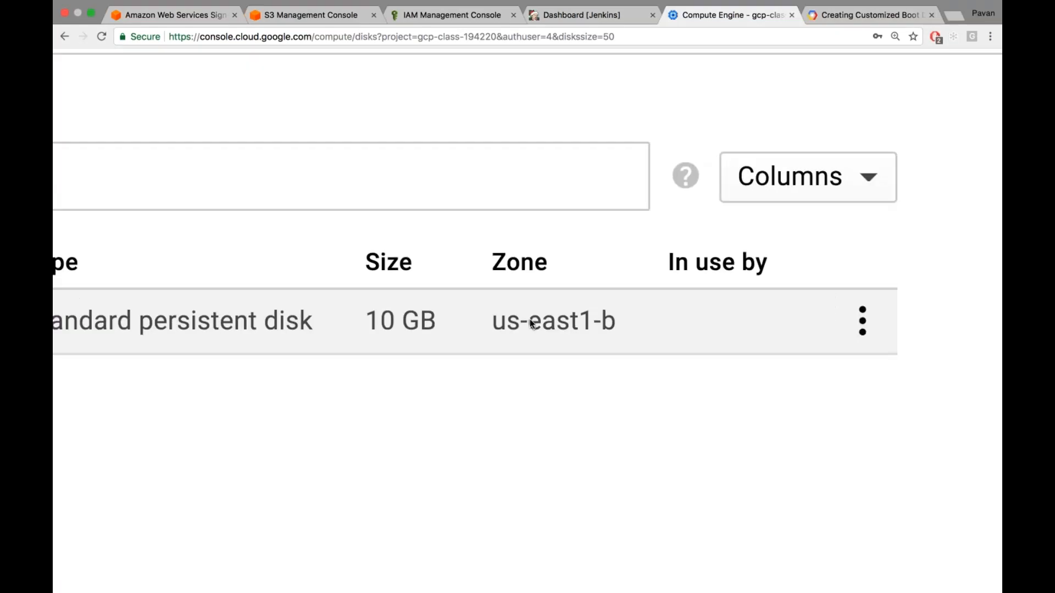
{"action": "scroll", "coordinate": [530, 319], "scroll_direction": "down", "scroll_amount": 5}
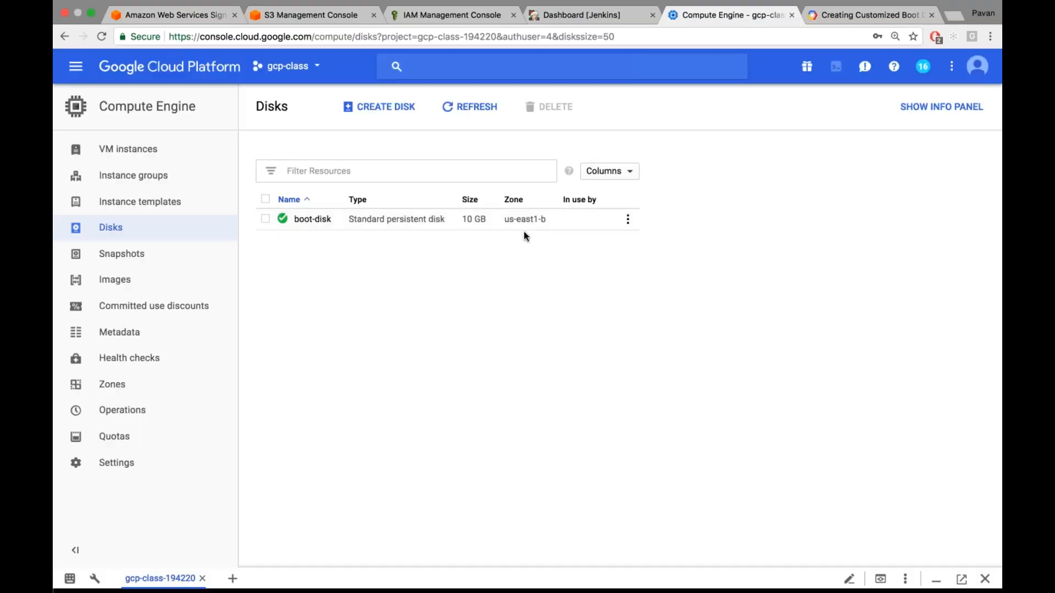
Start creating a new VM instance and name it "boot-disk-instace"
{"action": "left_click", "coordinate": [138, 155]}
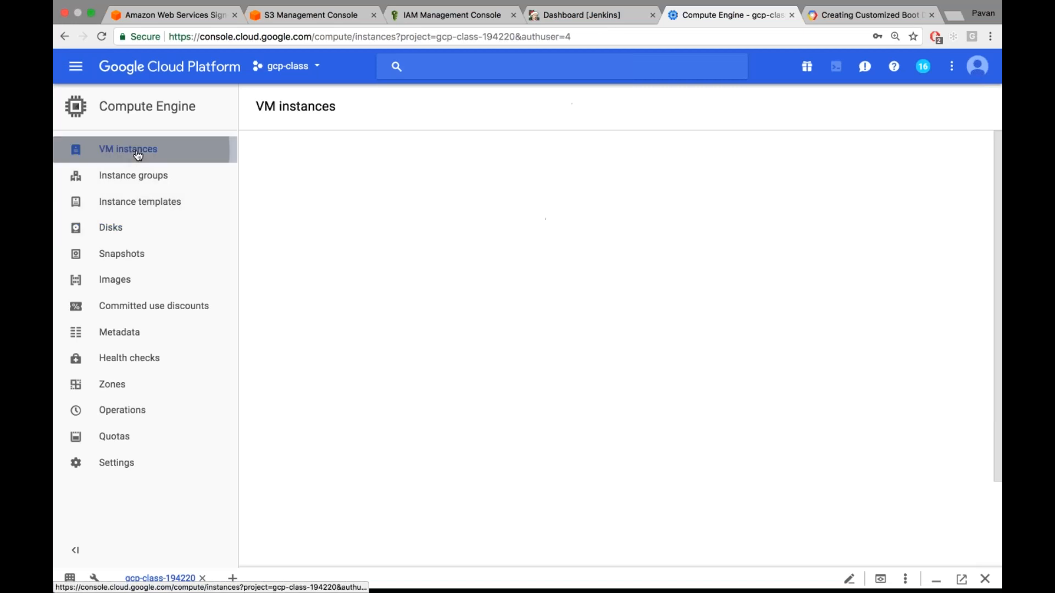
{"action": "left_click", "coordinate": [504, 330]}
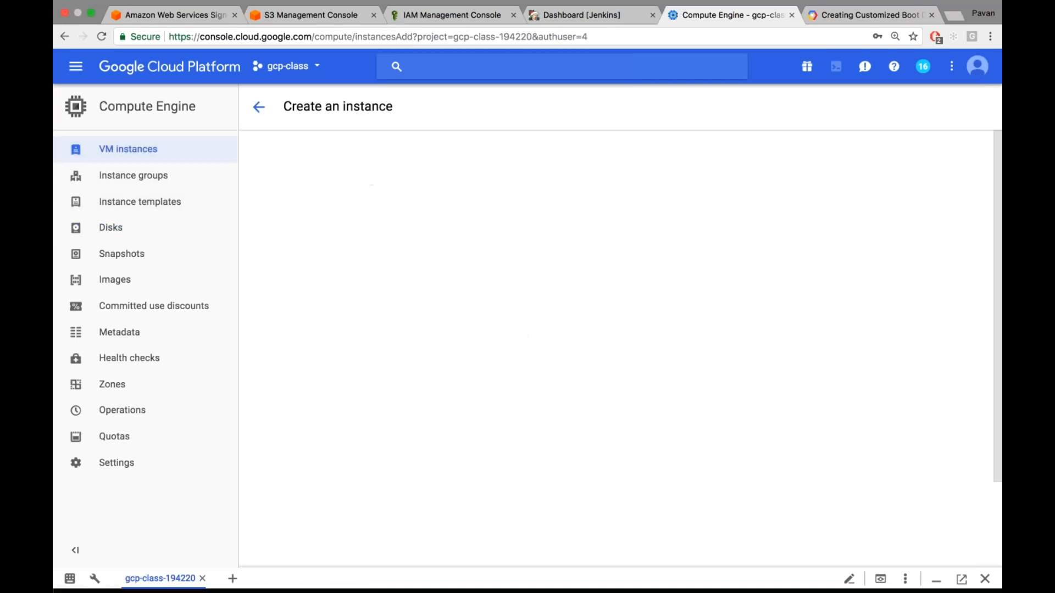
{"action": "type", "text": "boot-disk-instace"}
{"action": "key", "text": "Tab"}
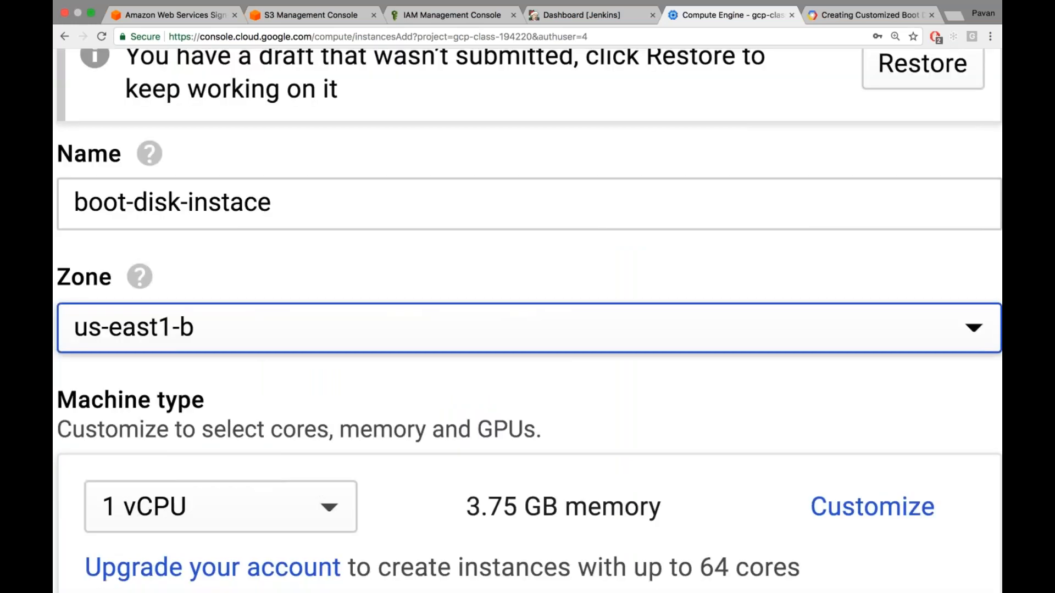
Choose the existing unattached disk "boot-disk" as the instance's boot disk
{"action": "left_click", "coordinate": [544, 468]}
{"action": "left_click", "coordinate": [597, 150]}
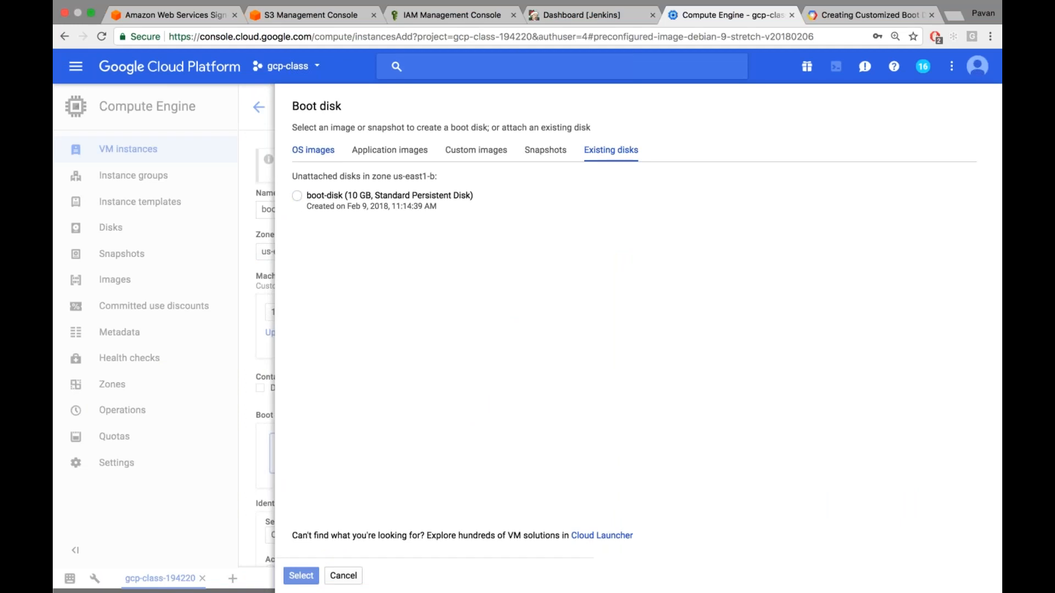
{"action": "left_click", "coordinate": [313, 150]}
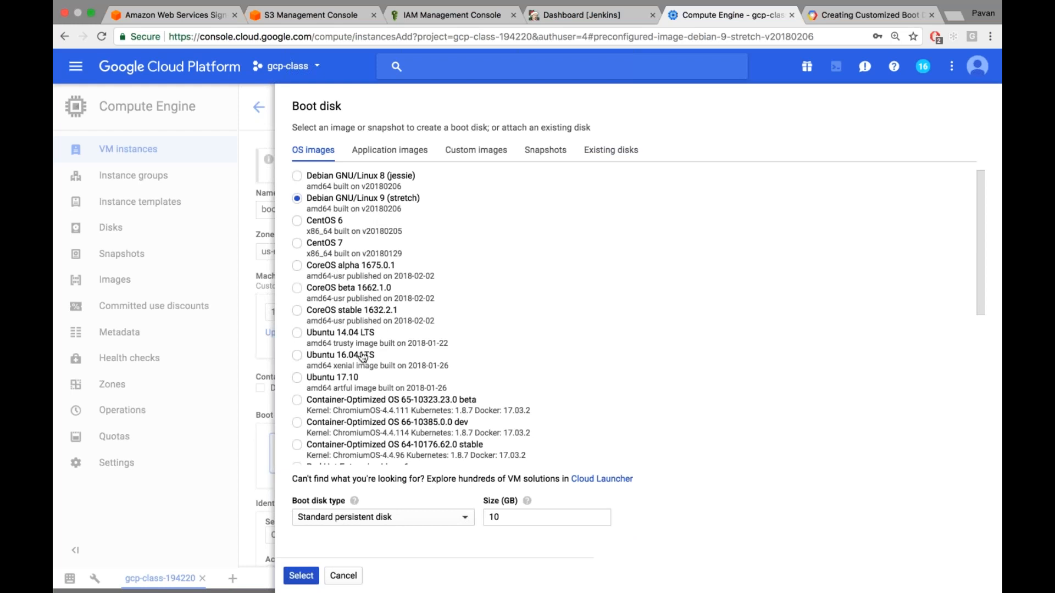
{"action": "left_click", "coordinate": [611, 150]}
{"action": "left_click", "coordinate": [297, 196]}
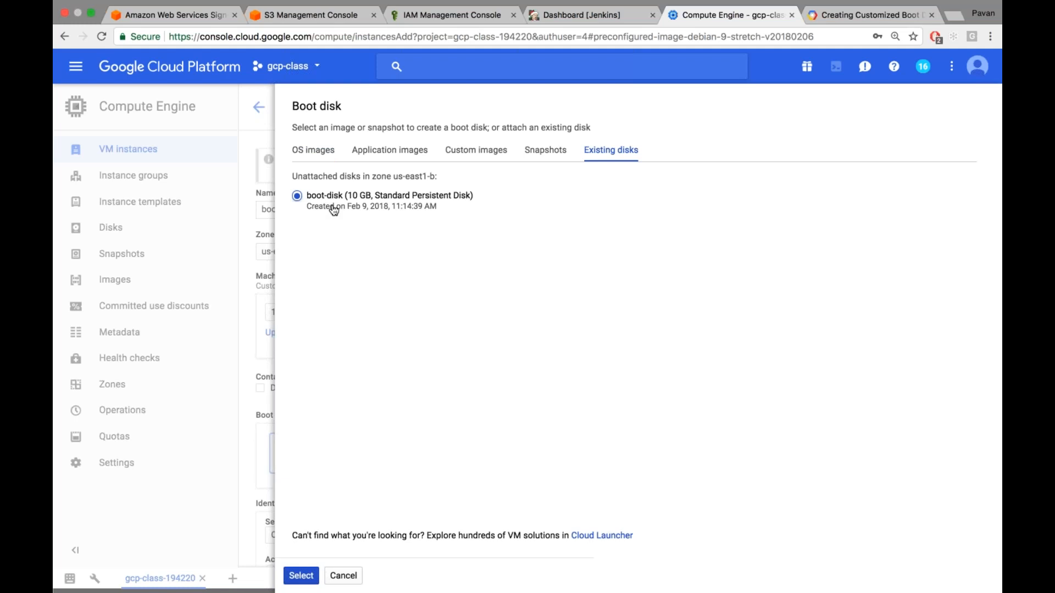
{"action": "left_click", "coordinate": [301, 576]}
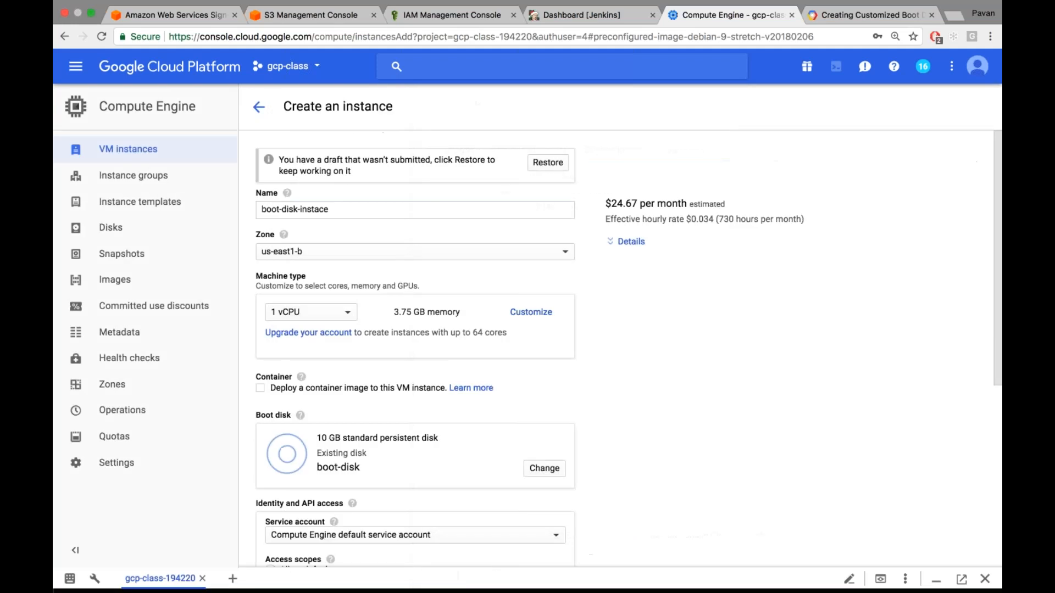
Allow full access to all Cloud APIs, recheck the boot-disk selection, and create the instance
{"action": "scroll", "coordinate": [337, 239], "scroll_direction": "down", "scroll_amount": 5}
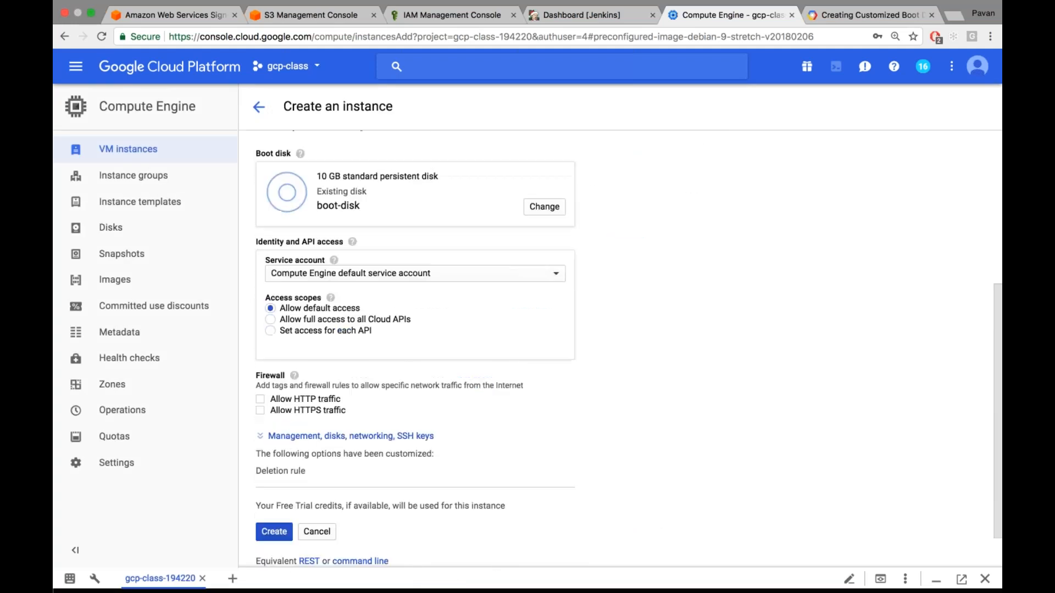
{"action": "left_click", "coordinate": [311, 269]}
{"action": "scroll", "coordinate": [315, 271], "scroll_direction": "up", "scroll_amount": 3}
{"action": "left_click", "coordinate": [556, 312]}
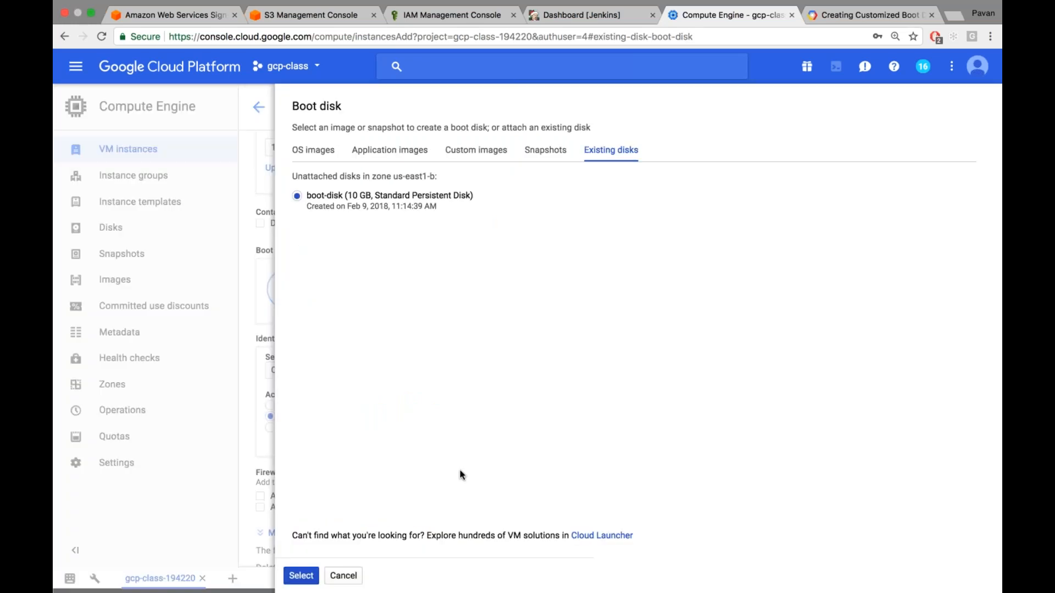
{"action": "left_click", "coordinate": [301, 575]}
{"action": "scroll", "coordinate": [286, 527], "scroll_direction": "down", "scroll_amount": 3}
{"action": "left_click", "coordinate": [272, 487]}
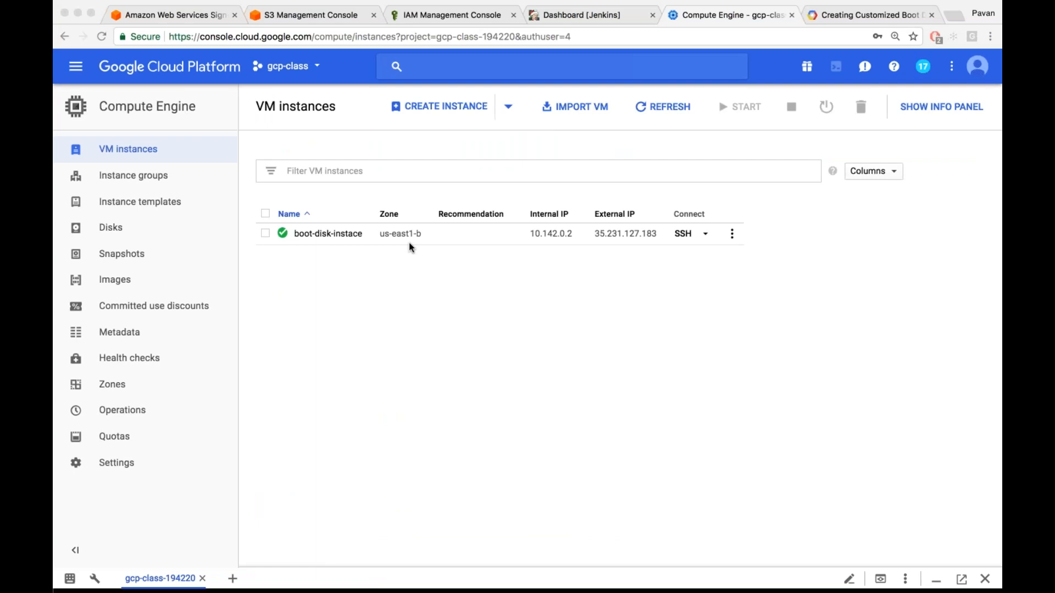
Check the new instance's status and which instance uses boot-disk in the Disks list
{"action": "left_click", "coordinate": [283, 284]}
{"action": "mouse_move", "coordinate": [281, 237]}
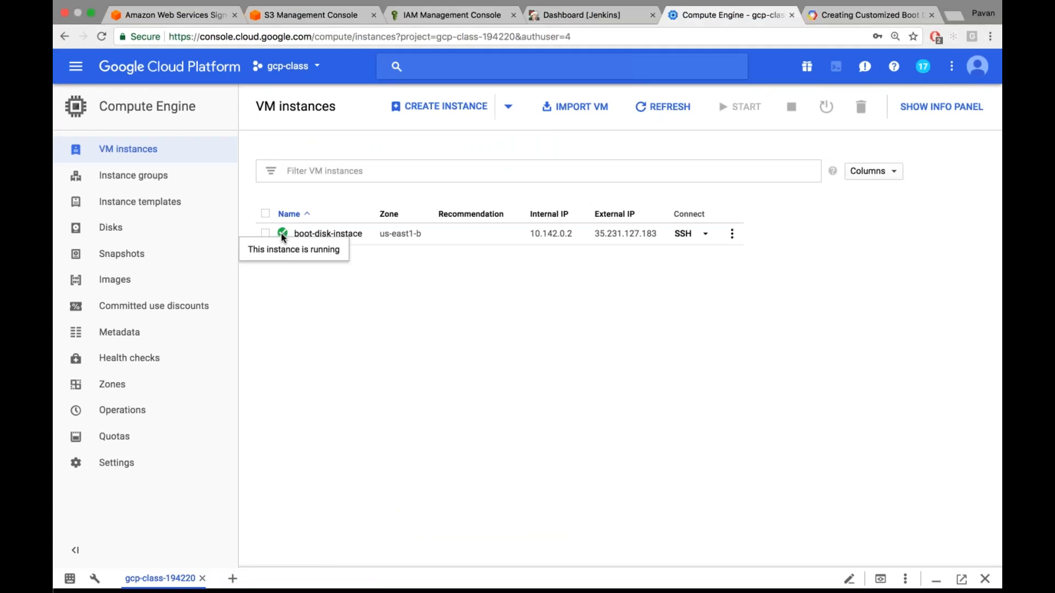
{"action": "left_click", "coordinate": [122, 228]}
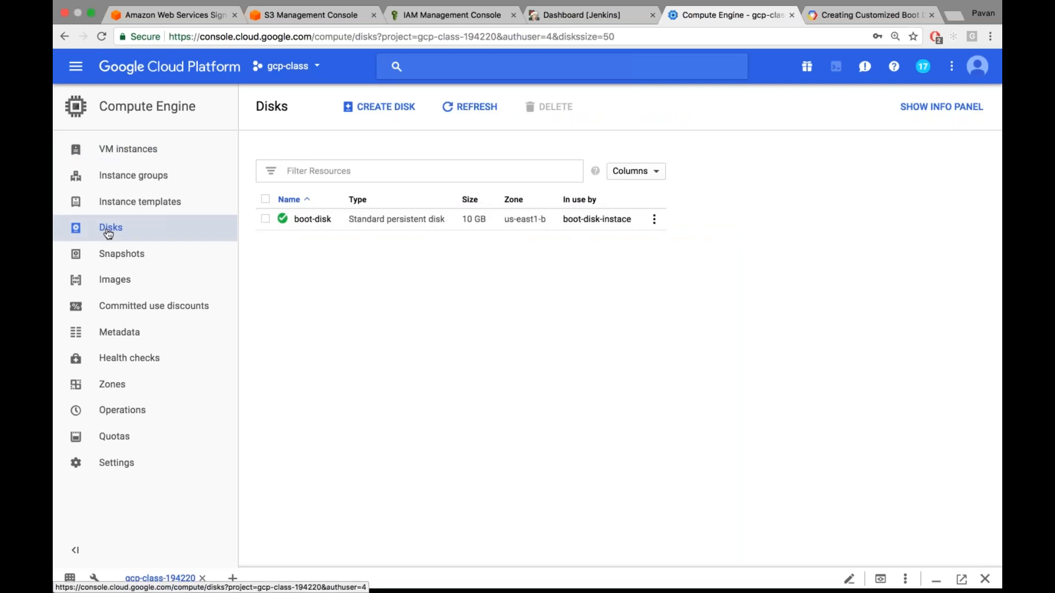
Delete the VM instance "boot-disk-instace" and refresh the instance list
{"action": "left_click", "coordinate": [148, 161]}
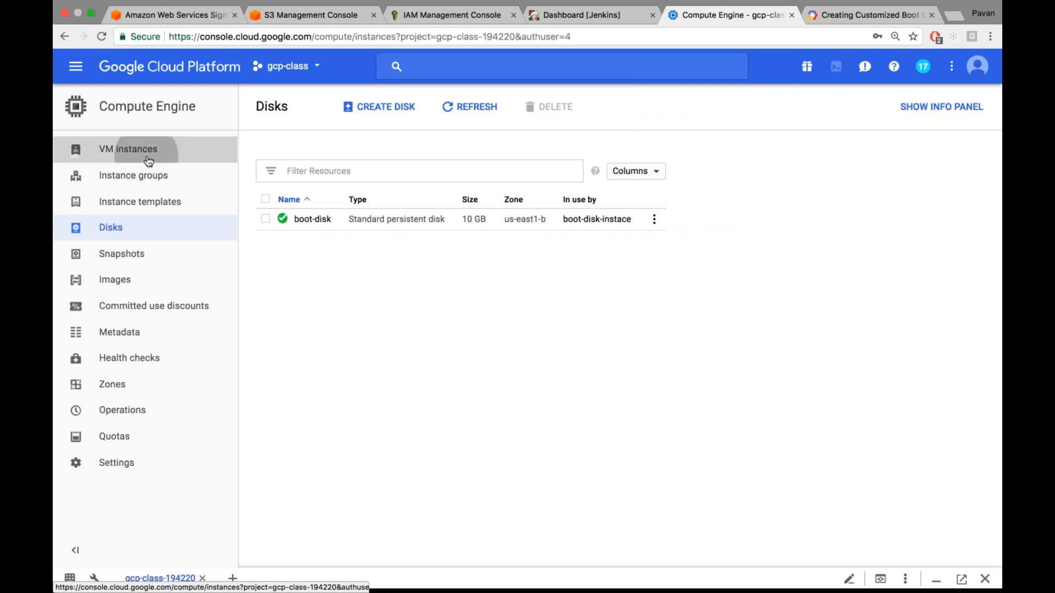
{"action": "left_click", "coordinate": [266, 235]}
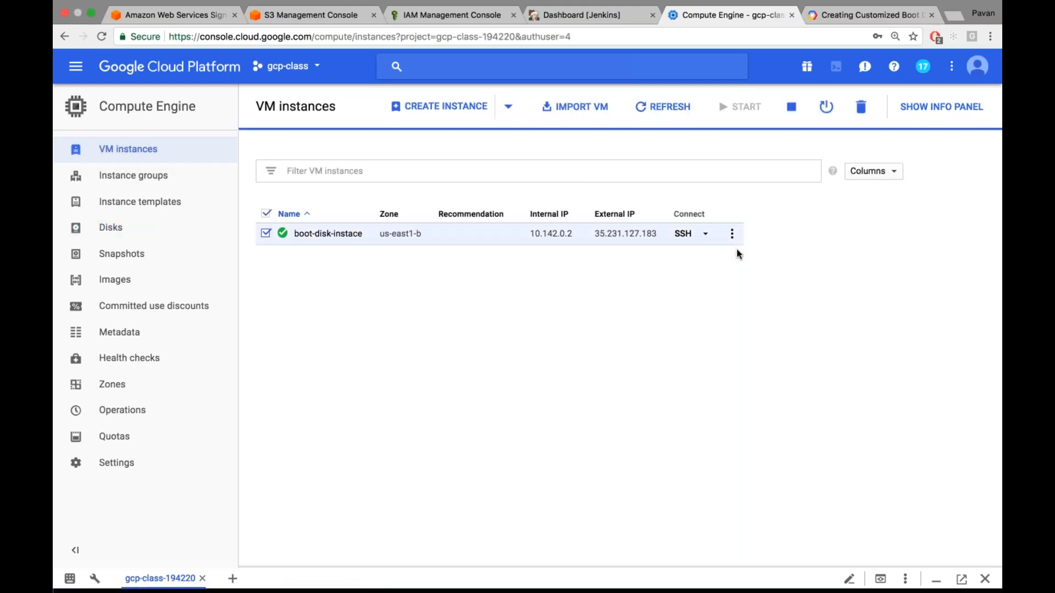
{"action": "left_click", "coordinate": [732, 235]}
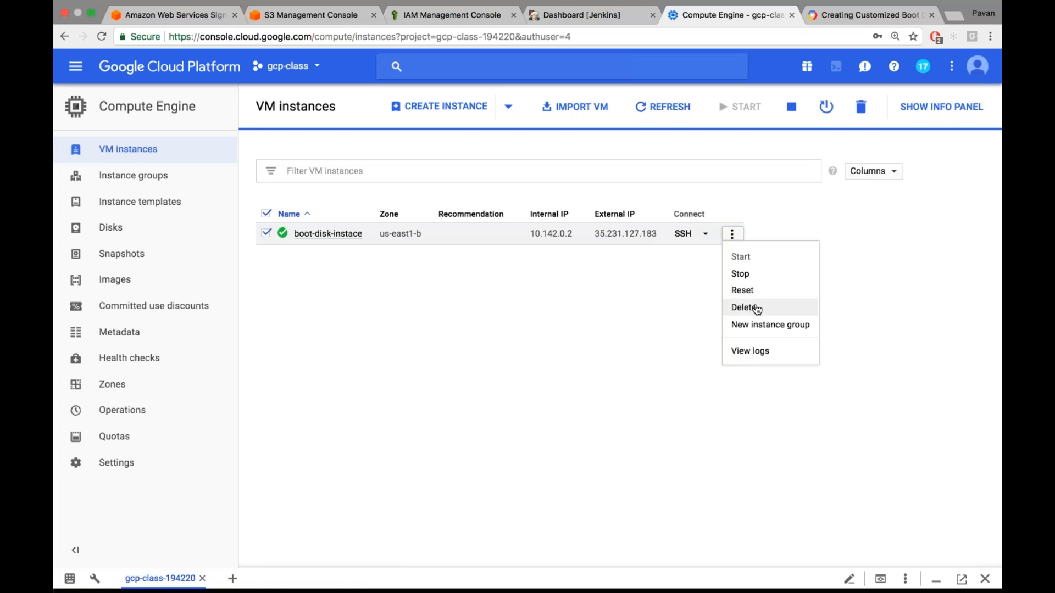
{"action": "left_click", "coordinate": [757, 309]}
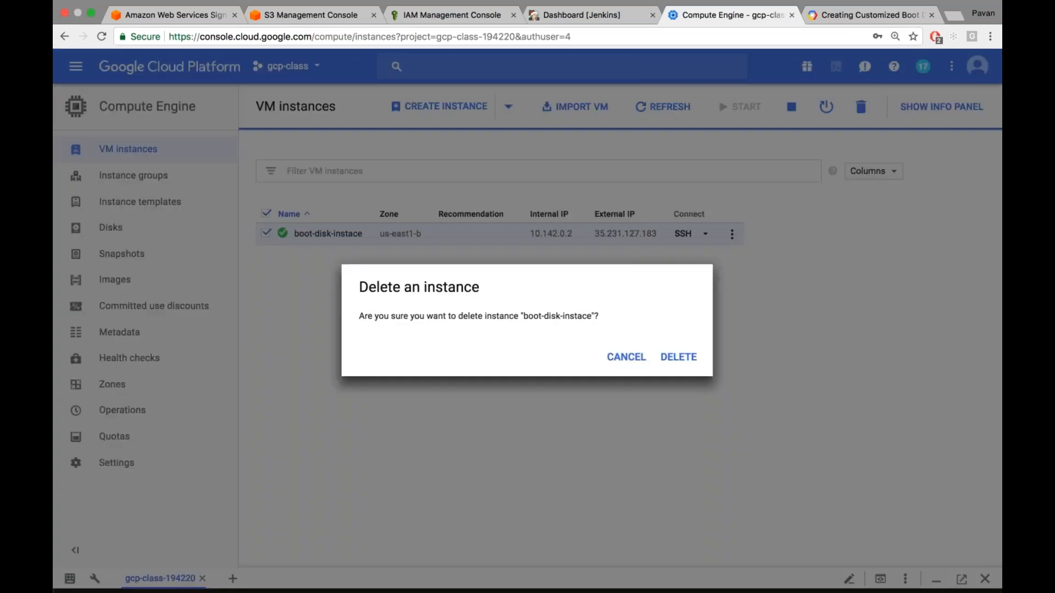
{"action": "left_click", "coordinate": [681, 358]}
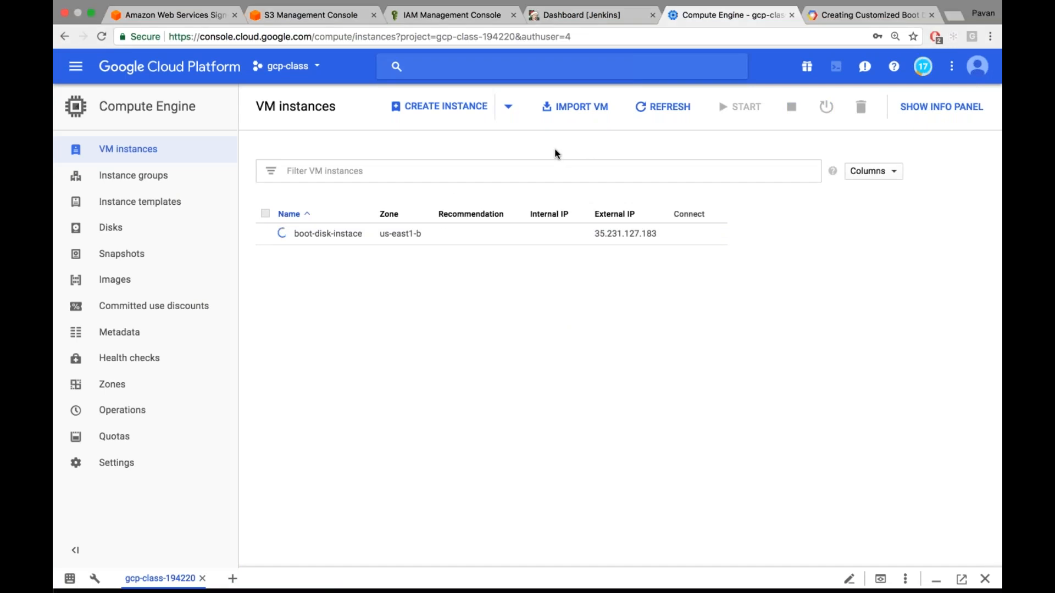
{"action": "left_click", "coordinate": [660, 109]}
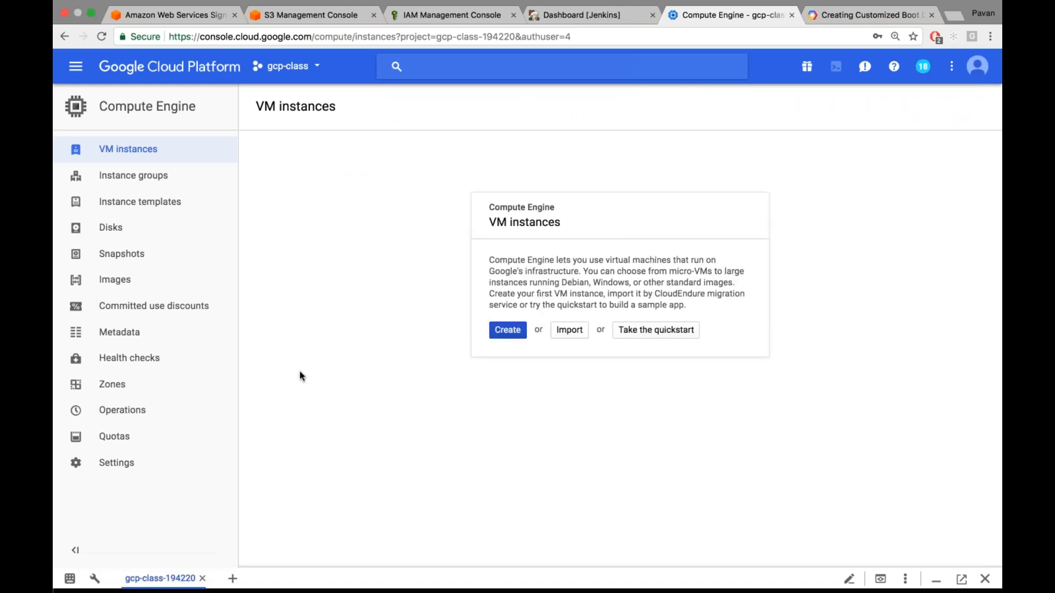
From the Disks list, open Cloud Shell and enter, without running, "gcloud compute disks delete boot-disk --zone=us-east1-b"
{"action": "left_click", "coordinate": [226, 227]}
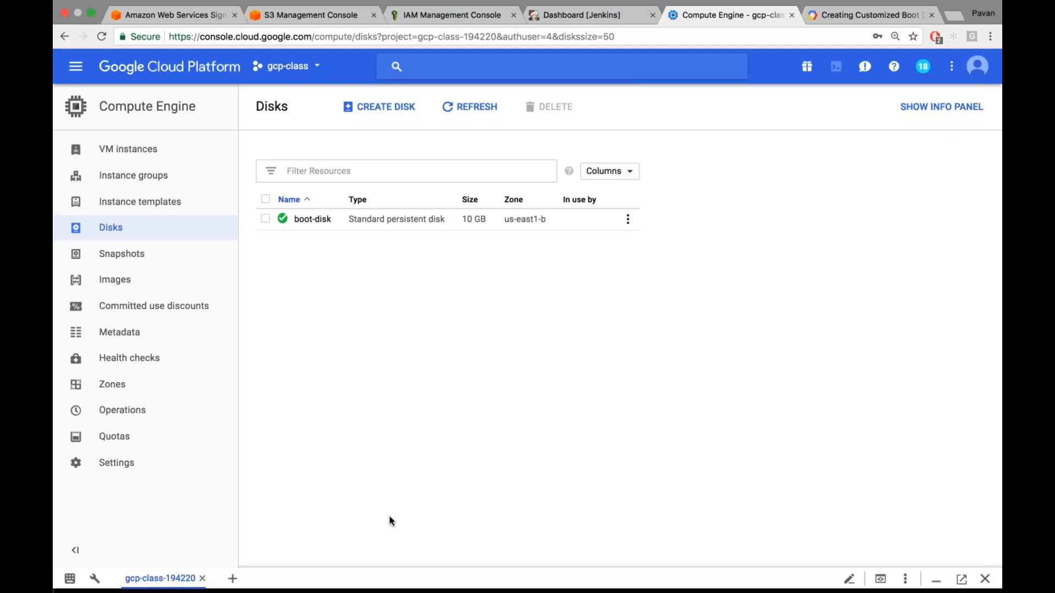
{"action": "left_click", "coordinate": [394, 583]}
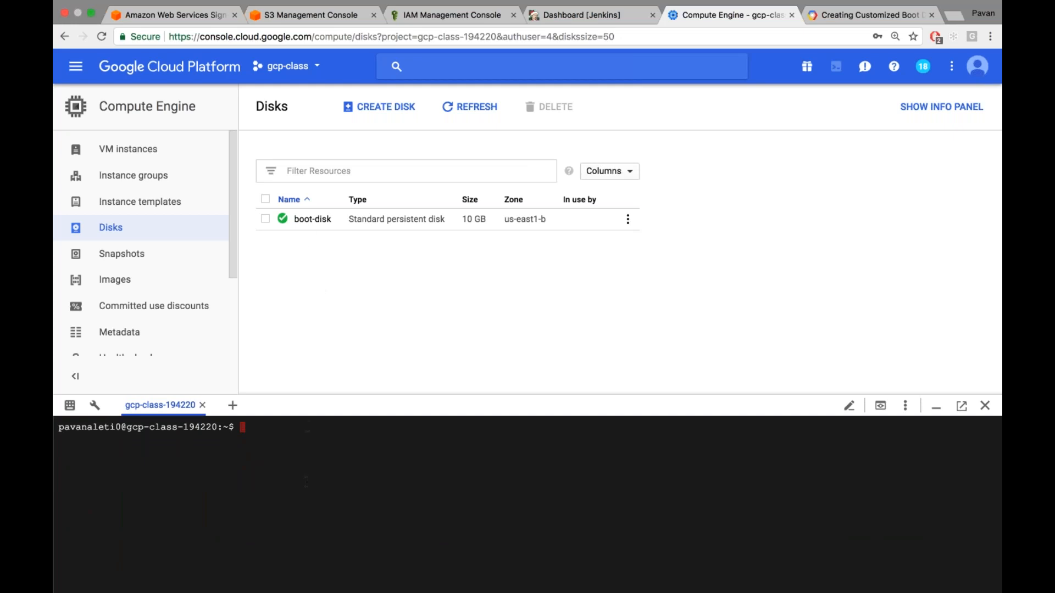
{"action": "type", "text": "gcloud compute disks delete boot-disk --zone=us-east1-b"}
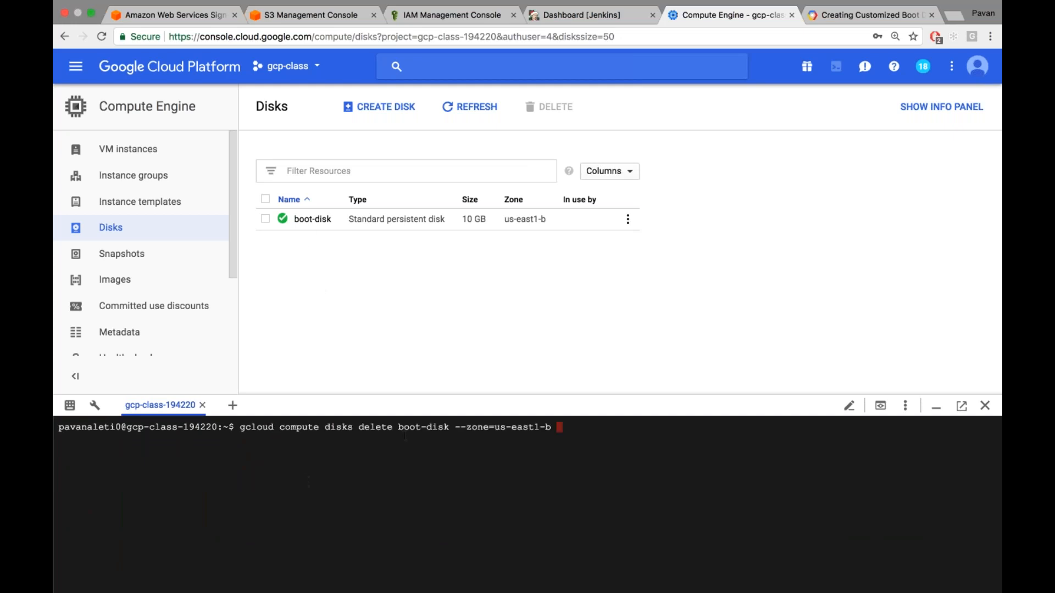
Examine the parts of the entered command: the gcloud compute disks group, the delete action, the disk name and the zone flag
{"action": "left_click_drag", "start_coordinate": [240, 428], "coordinate": [352, 428]}
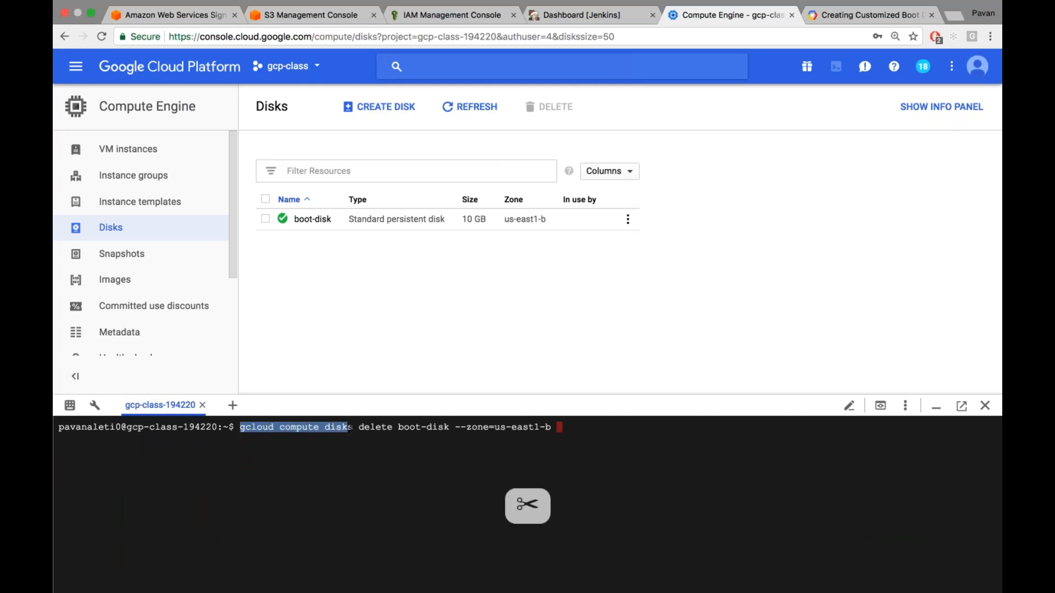
{"action": "double_click", "coordinate": [375, 427]}
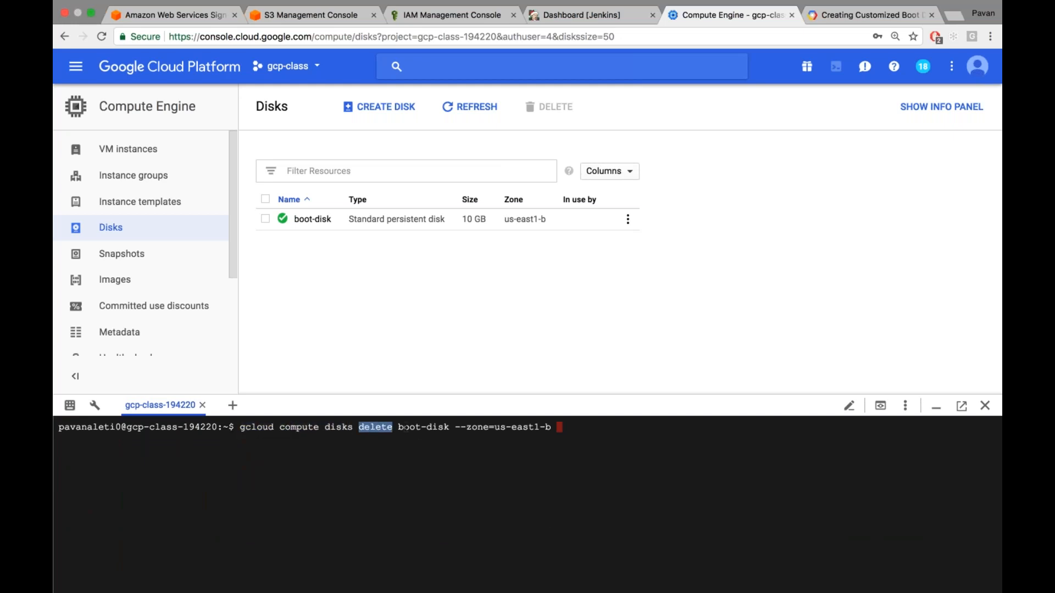
{"action": "left_click_drag", "start_coordinate": [398, 428], "coordinate": [489, 427]}
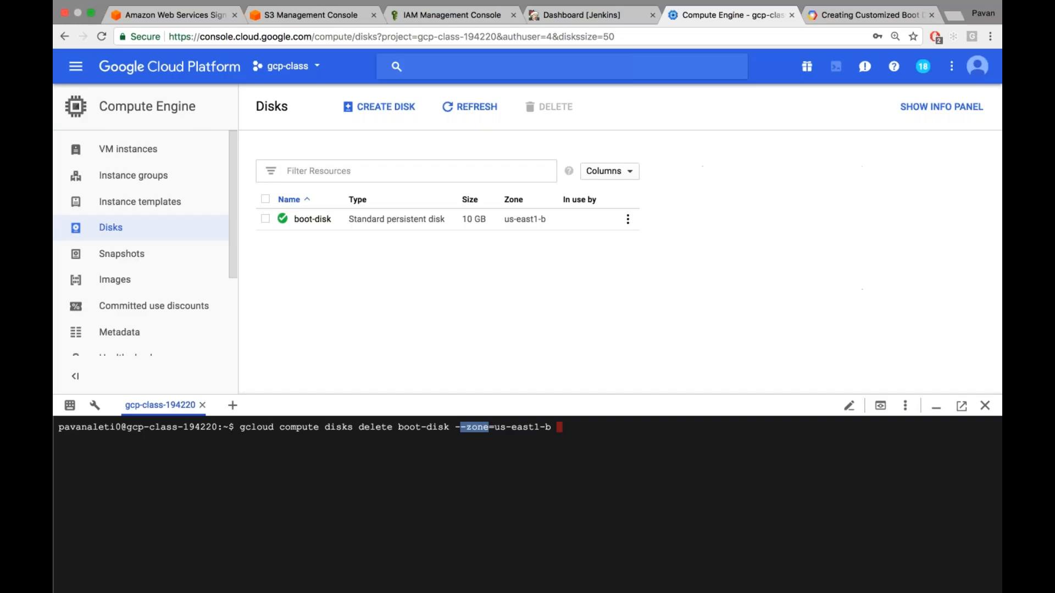
{"action": "left_click", "coordinate": [544, 435]}
{"action": "left_click_drag", "start_coordinate": [450, 427], "coordinate": [551, 426]}
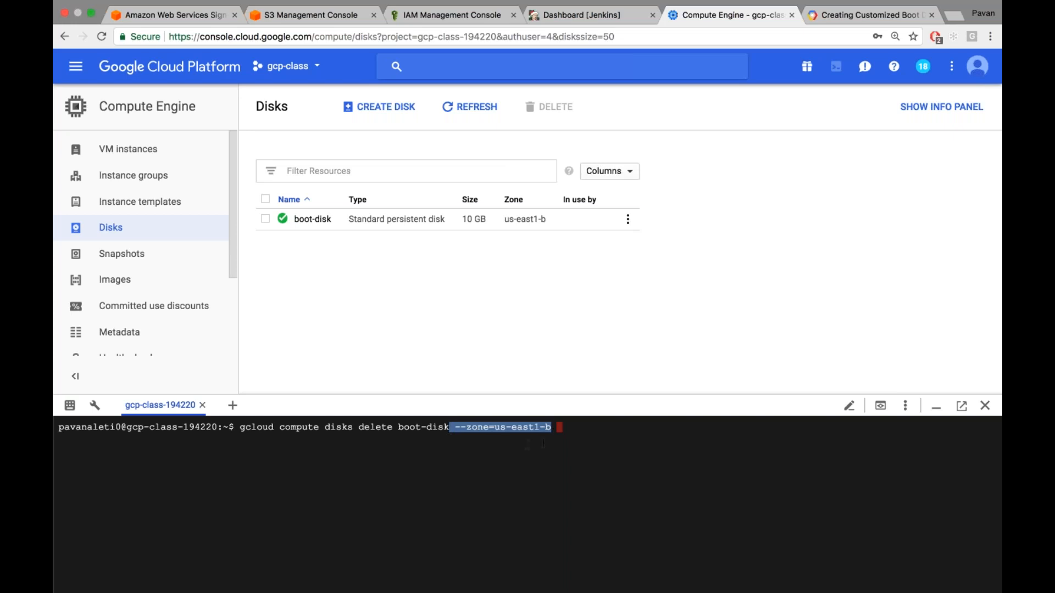
{"action": "left_click", "coordinate": [569, 434]}
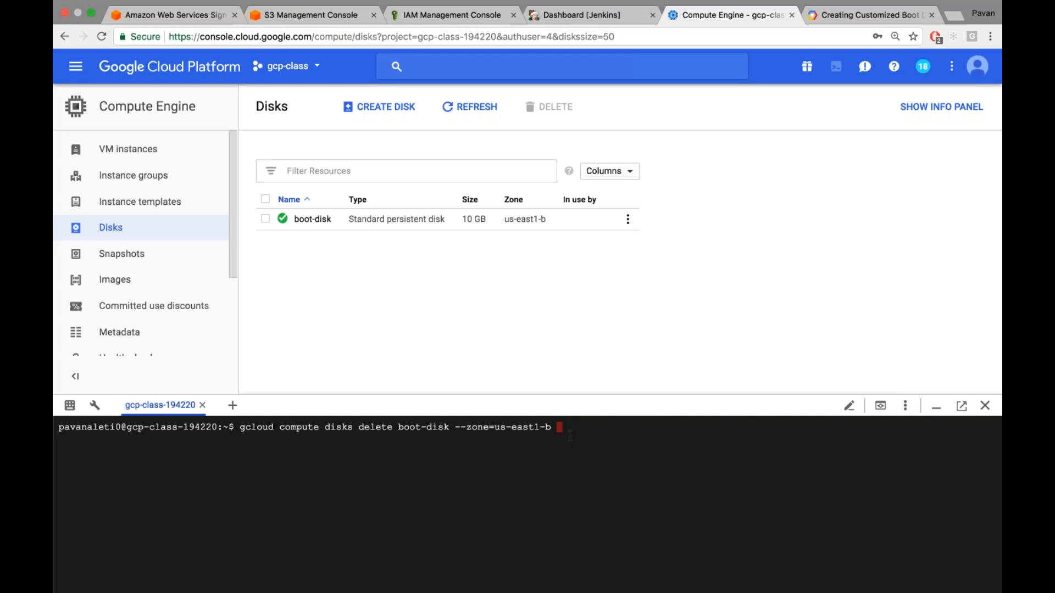
Run the entered disk deletion command, confirm it with Y, and refresh the Disks list
{"action": "key", "text": "Return"}
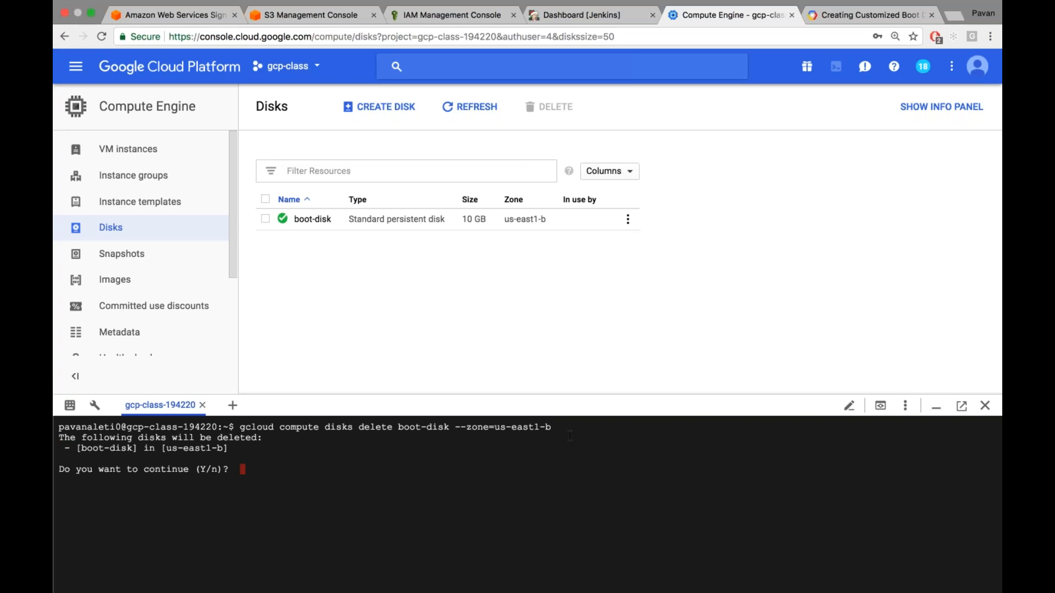
{"action": "type", "text": "Y"}
{"action": "key", "text": "Return"}
{"action": "left_click", "coordinate": [984, 133]}
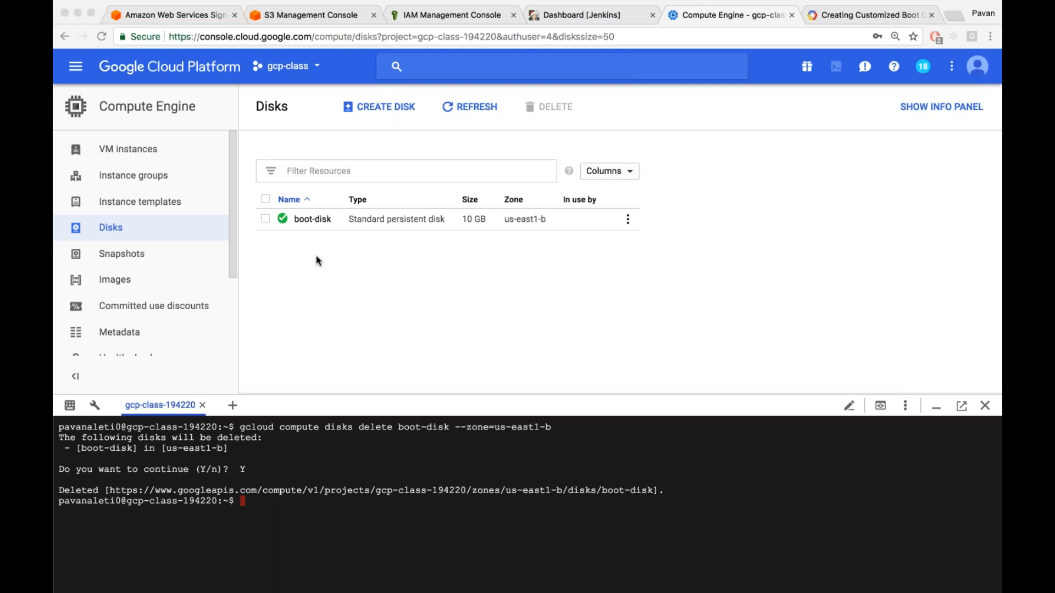
{"action": "left_click", "coordinate": [404, 309]}
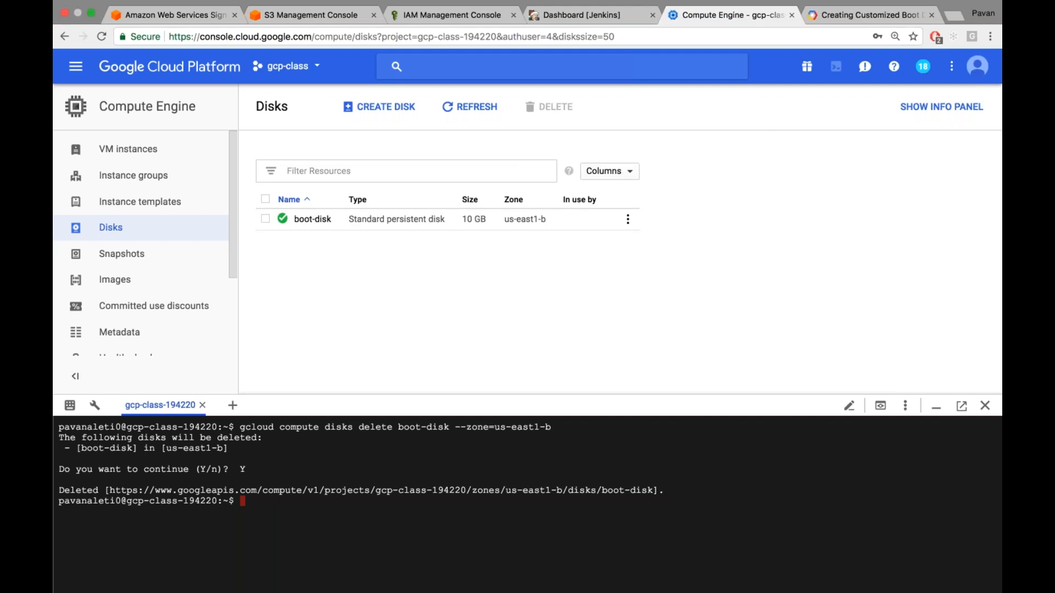
{"action": "left_click", "coordinate": [470, 107]}
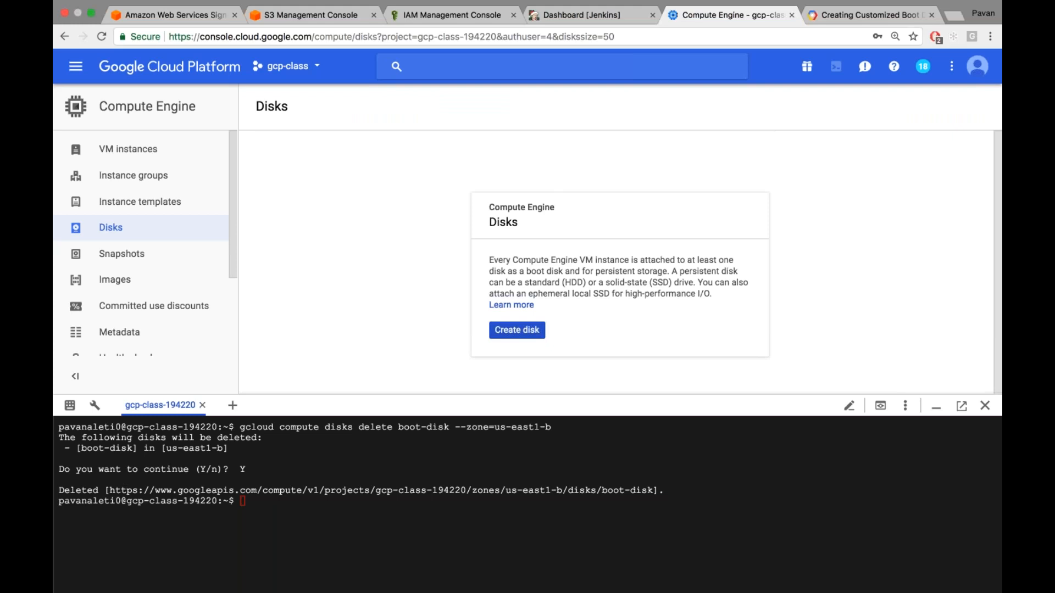
Switch to Sublime Text and add "7. Removed our boot-disk thorough command line" below item 6
{"action": "key", "text": "ctrl+Left"}
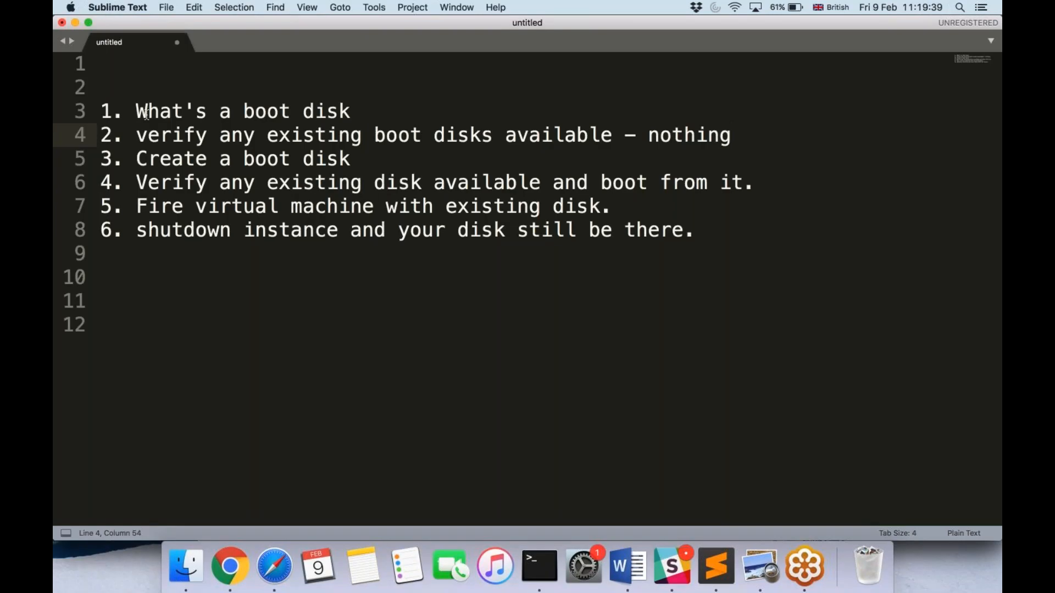
{"action": "left_click_drag", "start_coordinate": [138, 109], "coordinate": [282, 252]}
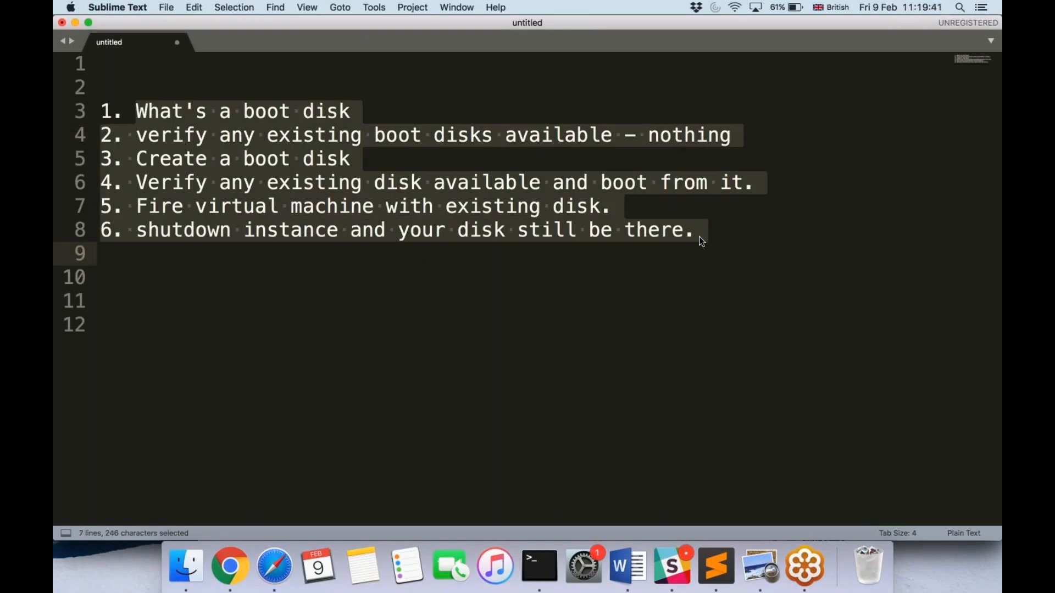
{"action": "left_click", "coordinate": [423, 255]}
{"action": "left_click", "coordinate": [719, 228]}
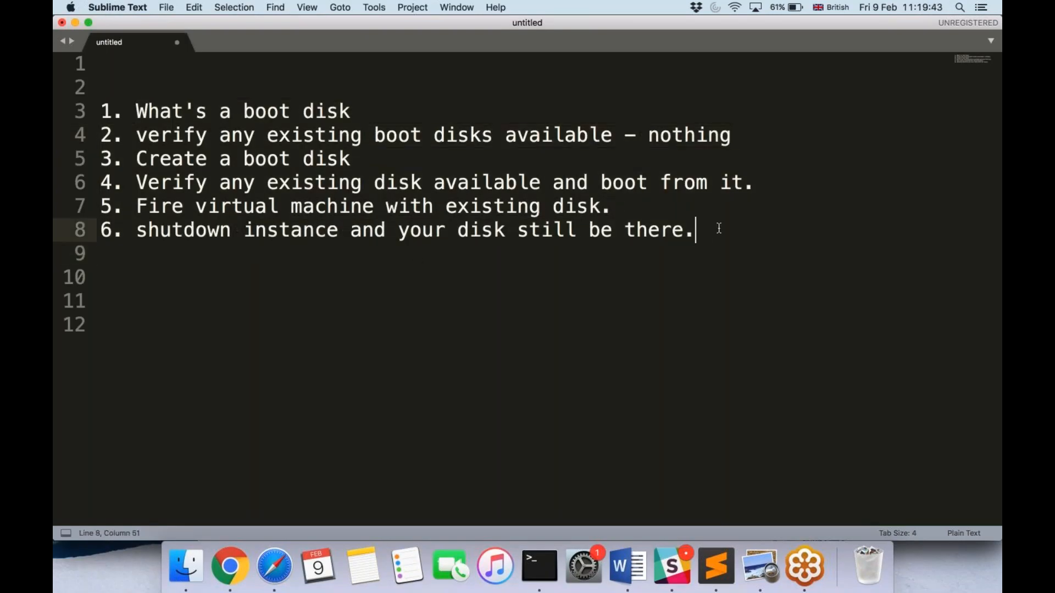
{"action": "key", "text": "Return"}
{"action": "type", "text": "7. "}
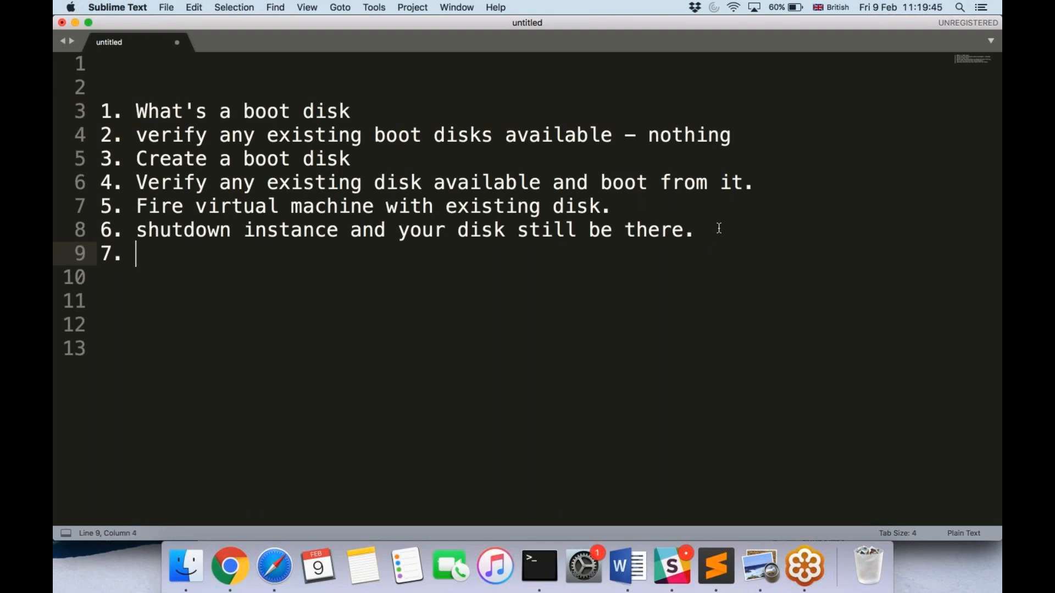
{"action": "type", "text": "Removed our boot-s"}
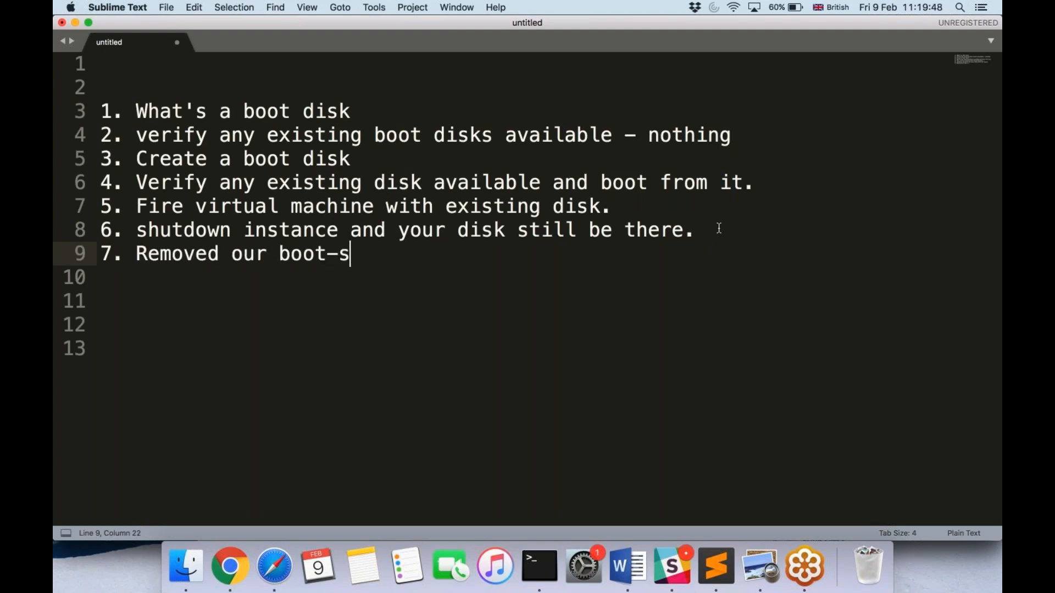
{"action": "key", "text": "BackSpace"}
{"action": "type", "text": "d"}
{"action": "type", "text": "isk thorou"}
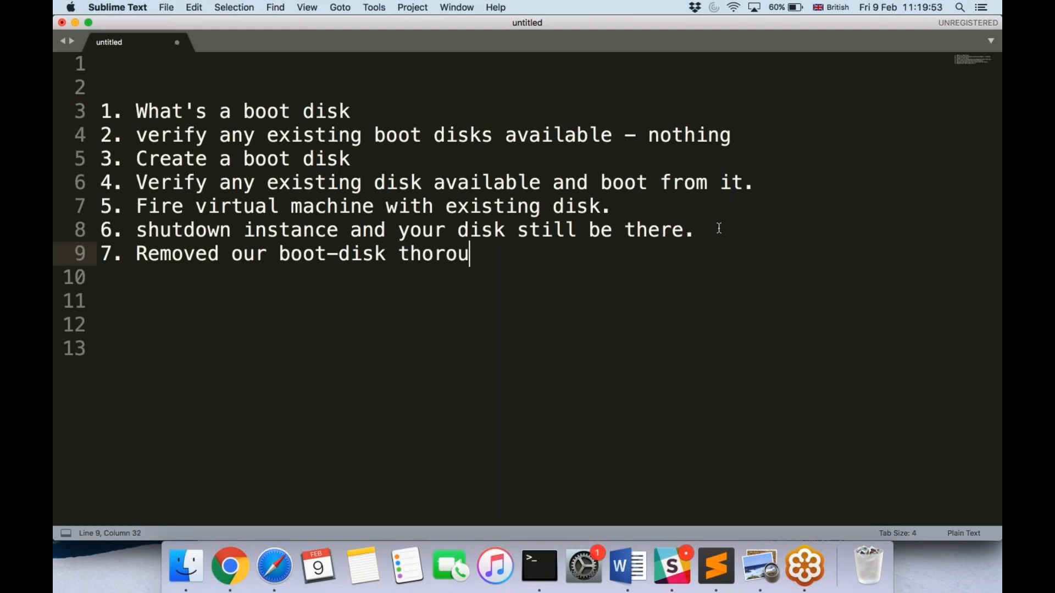
{"action": "type", "text": "gh command line"}
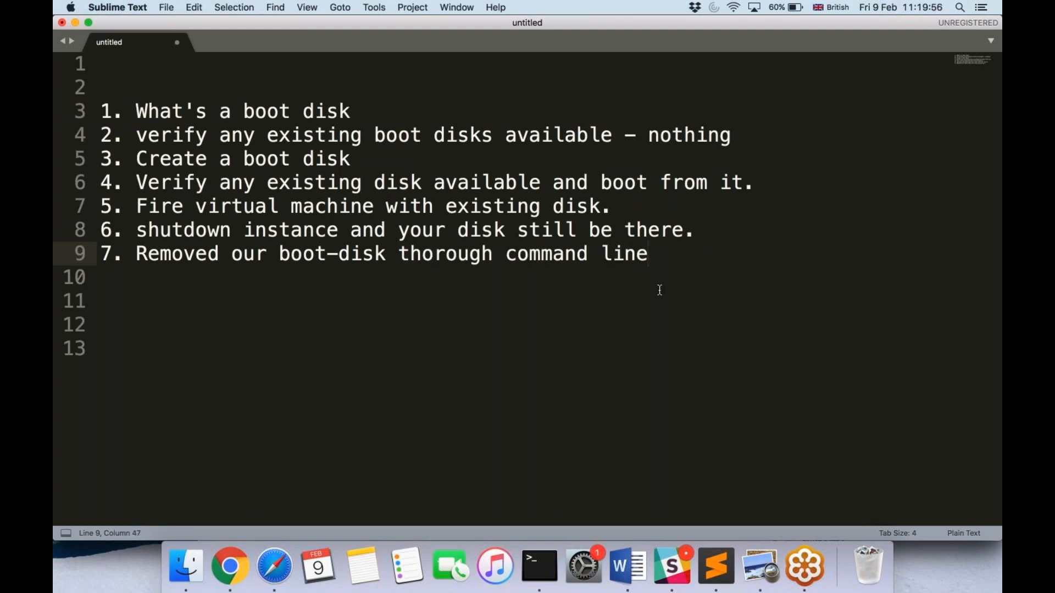
Switch back to the Google Cloud console in Chrome and close the Cloud Shell session
{"action": "key", "text": "ctrl+Right"}
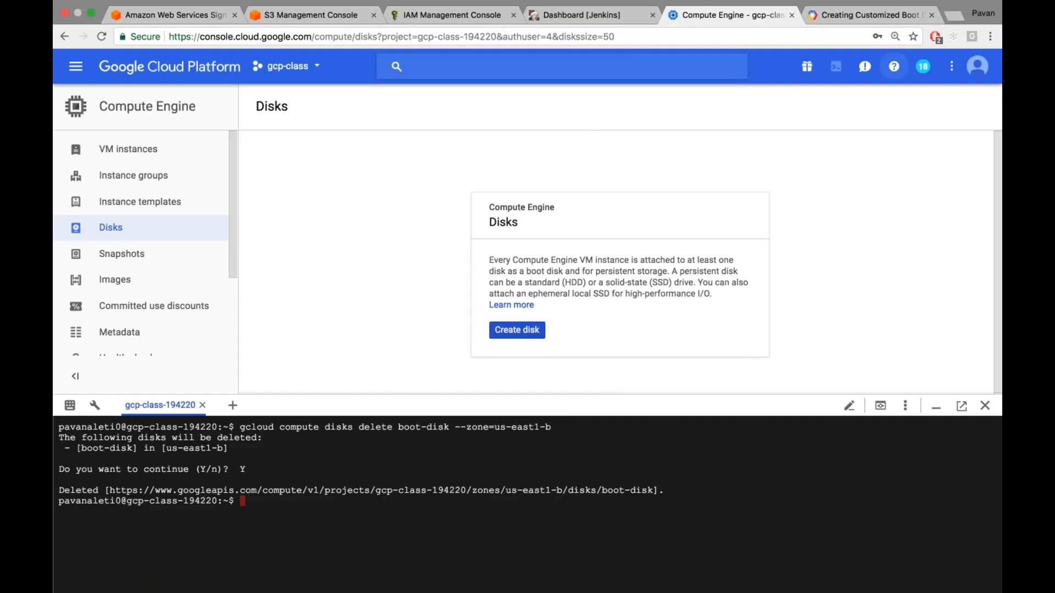
{"action": "scroll", "coordinate": [834, 70], "scroll_direction": "up", "scroll_amount": 5}
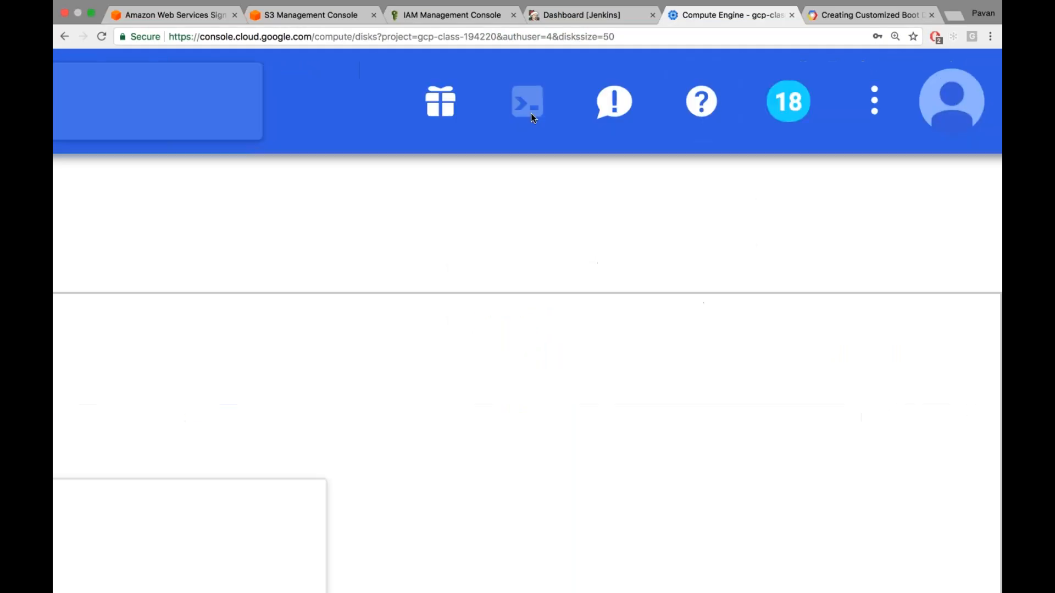
{"action": "scroll", "coordinate": [526, 100], "scroll_direction": "down", "scroll_amount": 5}
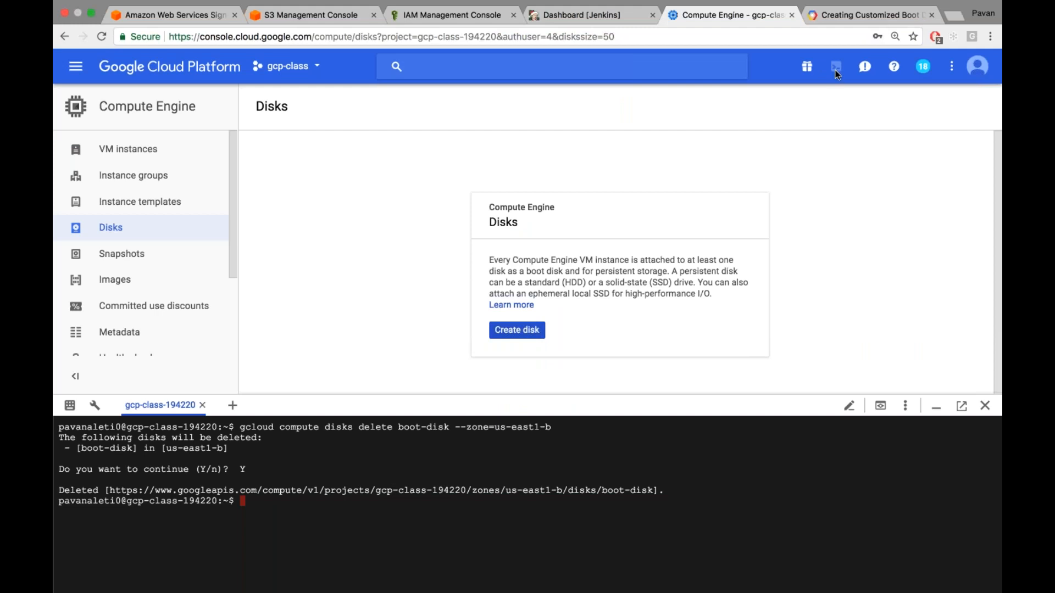
{"action": "left_click", "coordinate": [984, 406]}
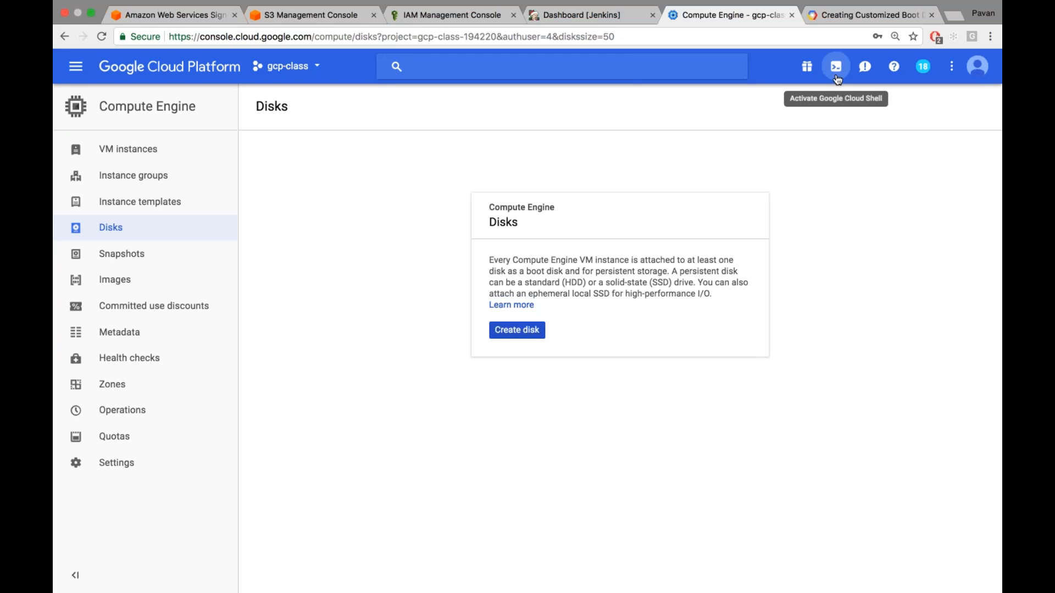